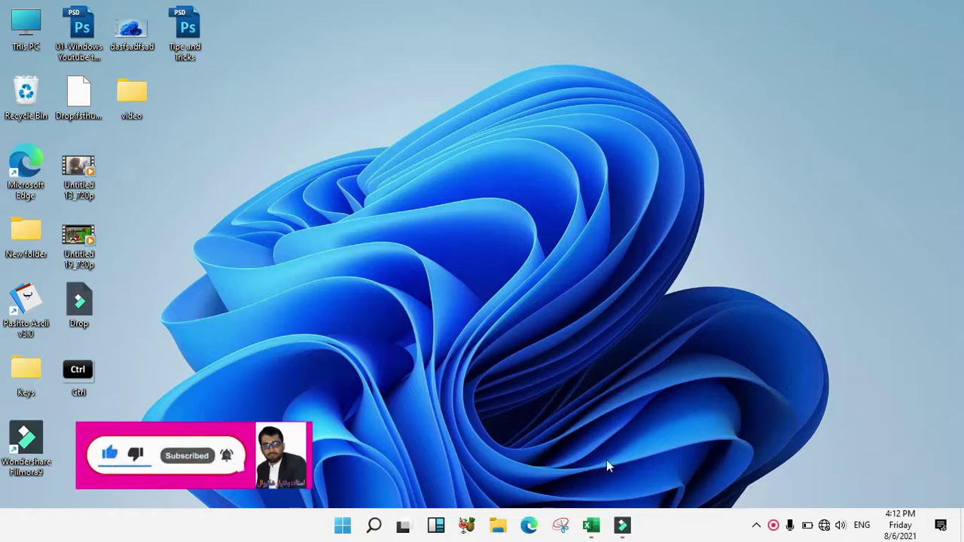
Switch to the Book2 workbook in Excel and look over the Cricket, Football and Waliball columns down to row 9.
{"action": "left_click", "coordinate": [595, 531]}
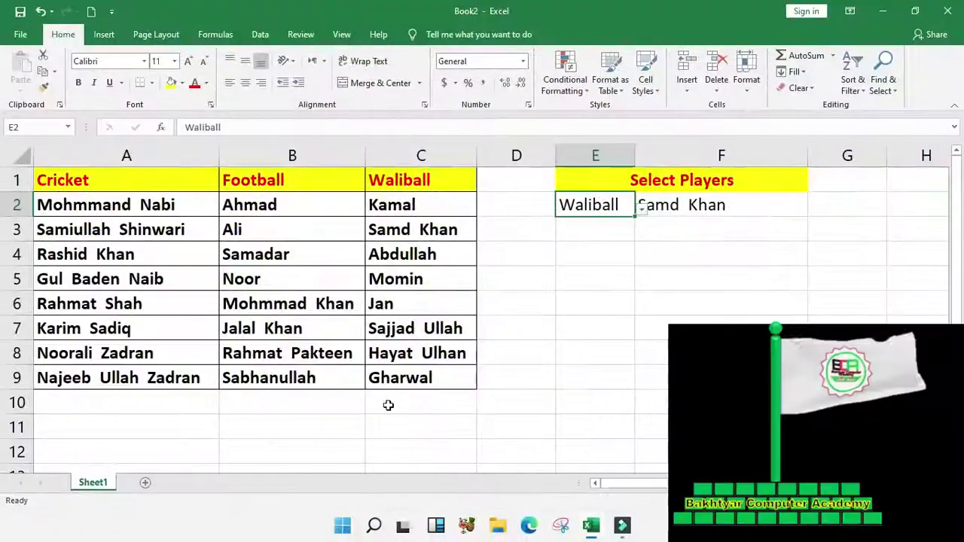
{"action": "left_click_drag", "start_coordinate": [91, 177], "coordinate": [90, 378]}
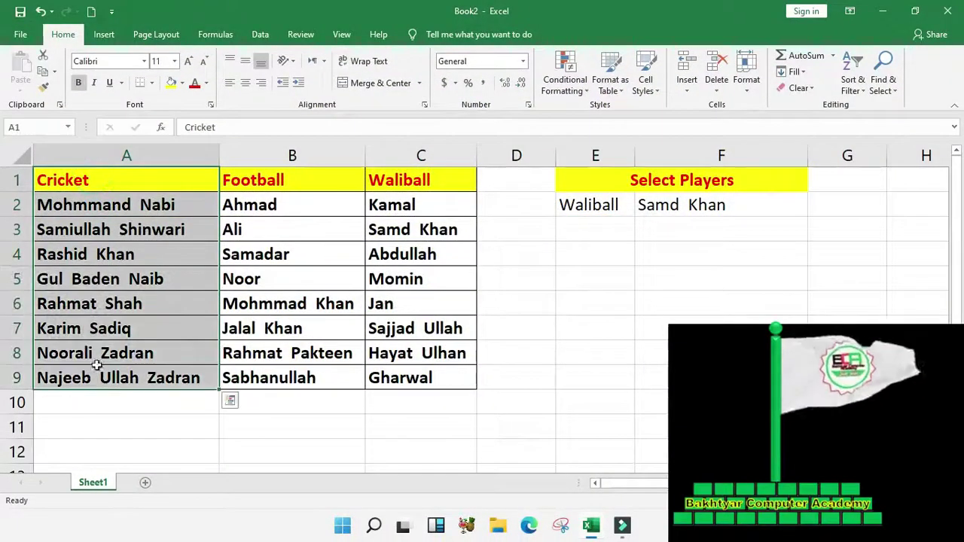
{"action": "left_click_drag", "start_coordinate": [275, 181], "coordinate": [277, 375]}
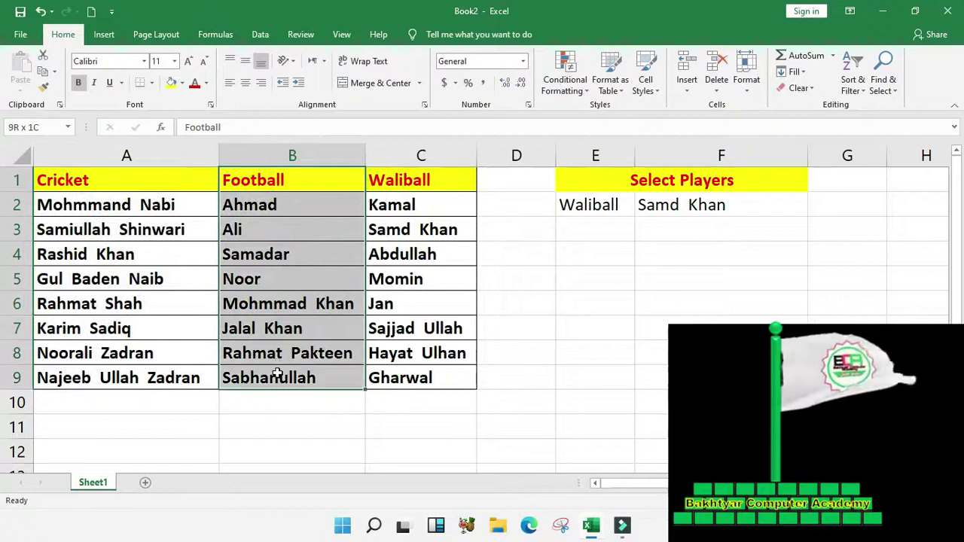
{"action": "left_click_drag", "start_coordinate": [397, 156], "coordinate": [403, 377]}
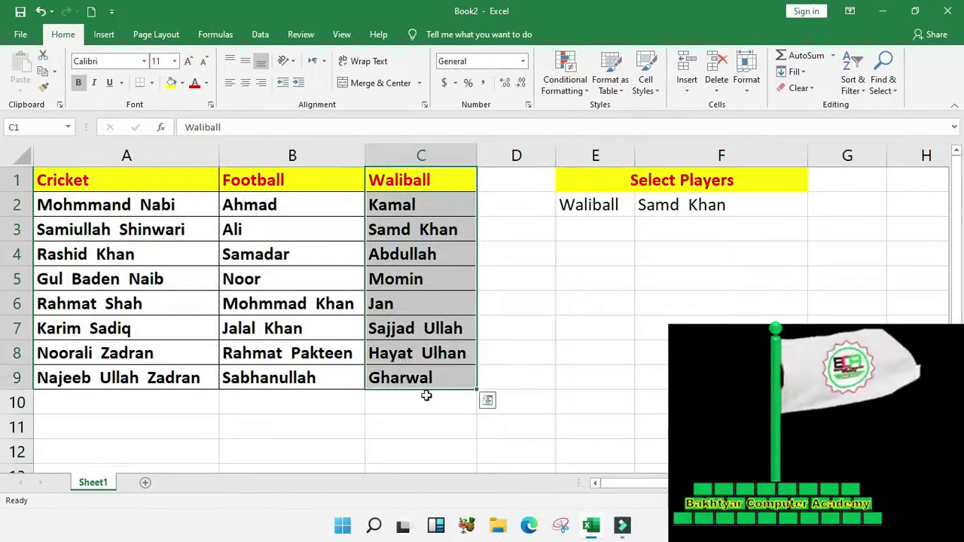
Format cell E2 under Select Players with a green fill and bold white text.
{"action": "left_click", "coordinate": [630, 213]}
{"action": "left_click", "coordinate": [181, 84]}
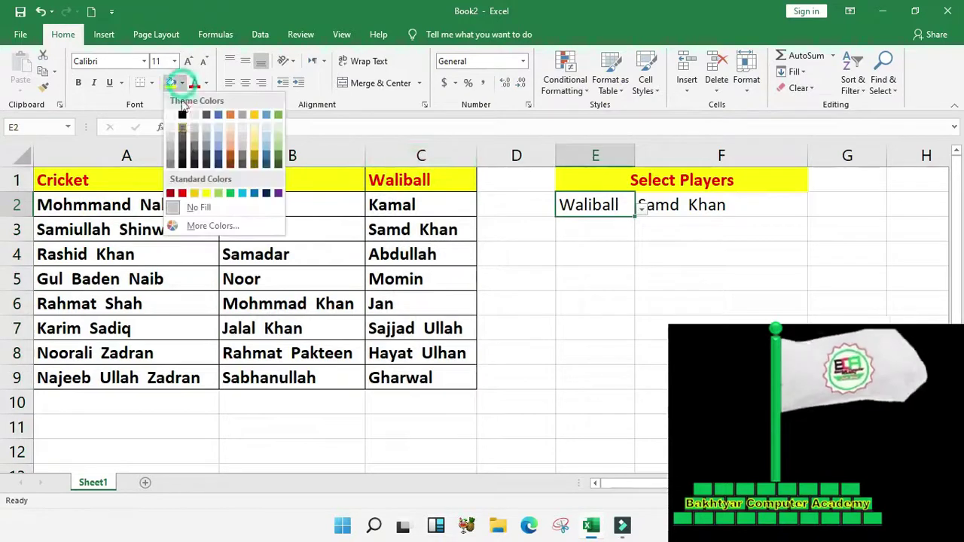
{"action": "left_click", "coordinate": [230, 194]}
{"action": "left_click", "coordinate": [208, 88]}
{"action": "left_click", "coordinate": [196, 133]}
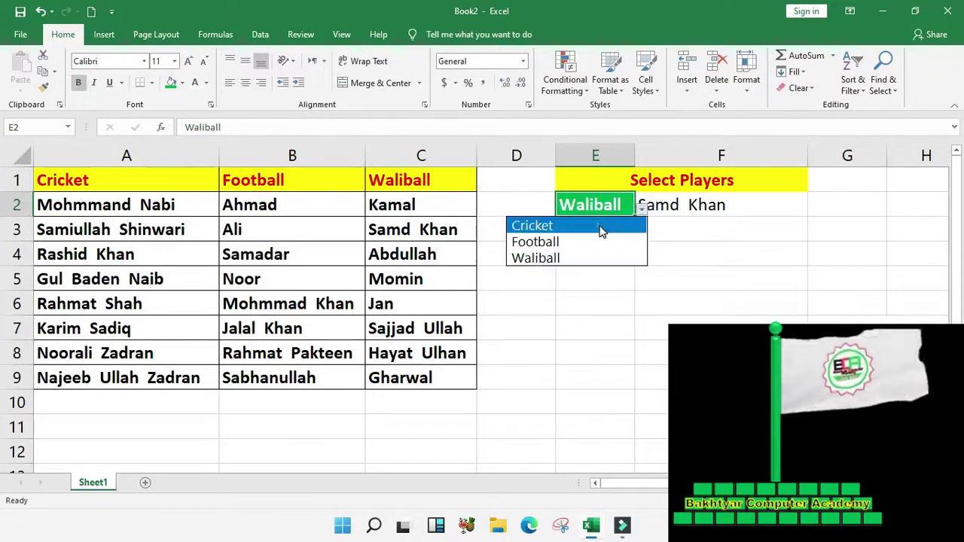
Choose Cricket in E2's dropdown and check the player options offered in F2.
{"action": "left_click", "coordinate": [601, 227]}
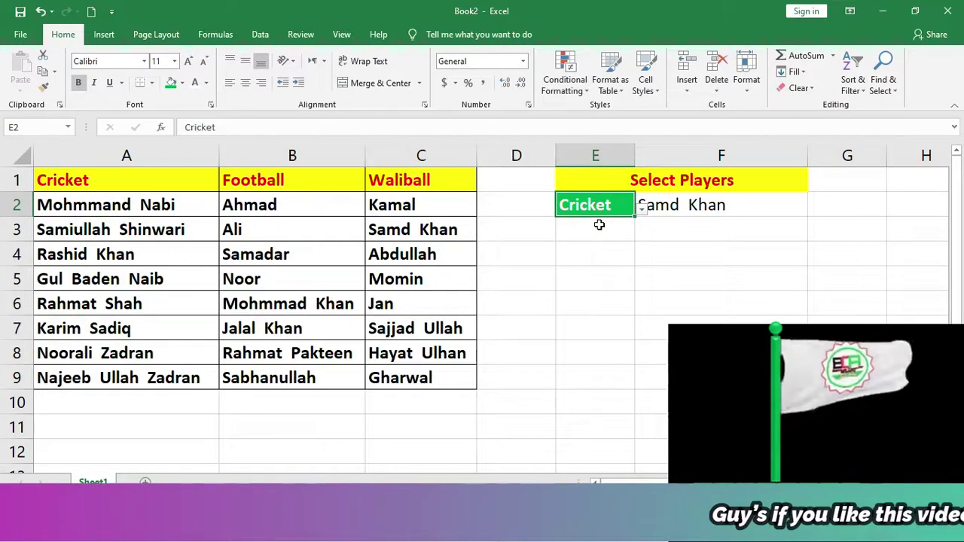
{"action": "left_click", "coordinate": [744, 204]}
{"action": "left_click", "coordinate": [814, 209]}
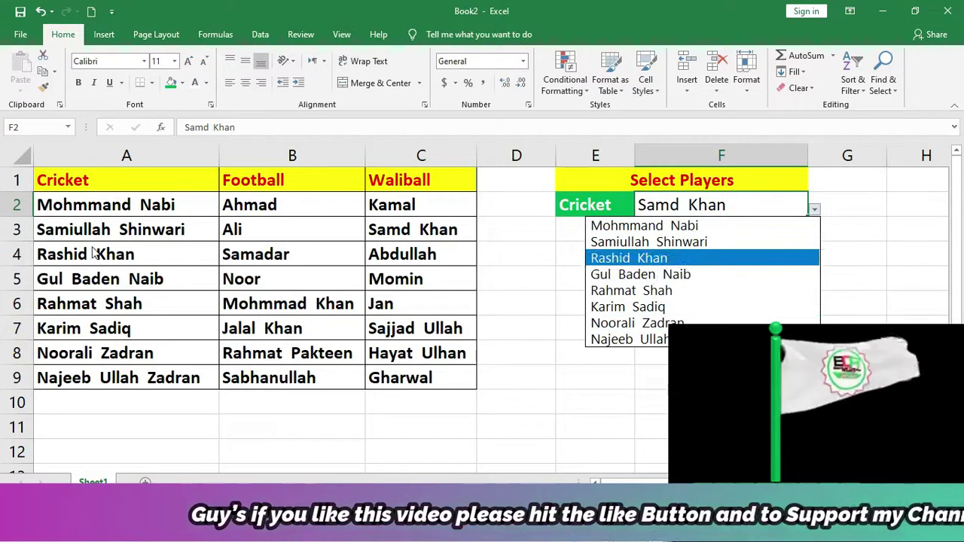
{"action": "key", "text": "Escape"}
Choose Waliball in E2's dropdown and pick the second Waliball player in F2.
{"action": "left_click", "coordinate": [618, 205]}
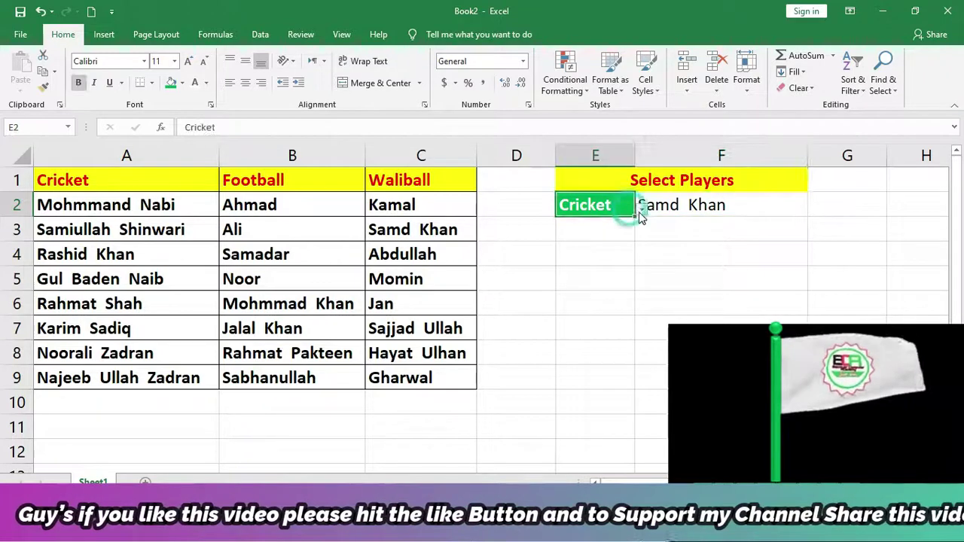
{"action": "left_click", "coordinate": [641, 210]}
{"action": "left_click", "coordinate": [536, 258]}
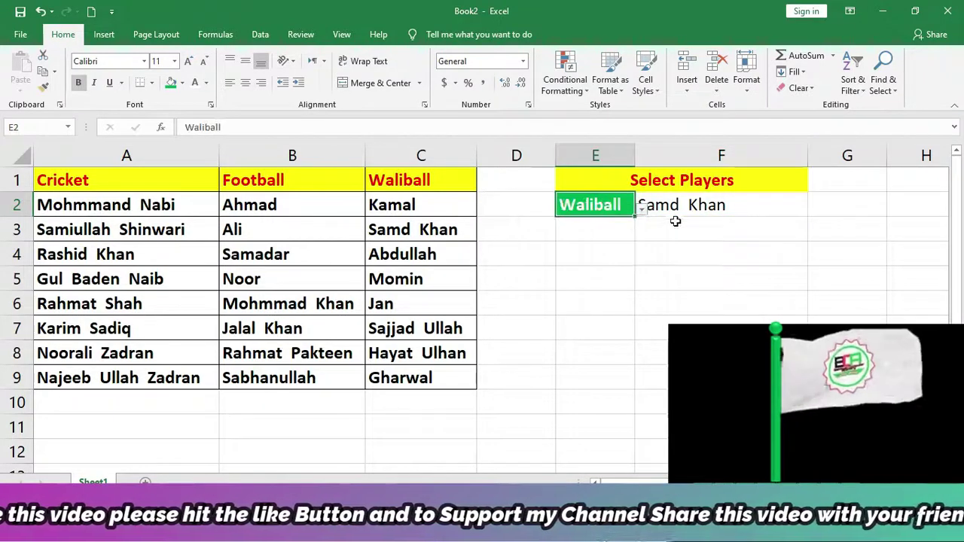
{"action": "left_click", "coordinate": [680, 223]}
{"action": "left_click", "coordinate": [796, 208]}
{"action": "left_click", "coordinate": [815, 211]}
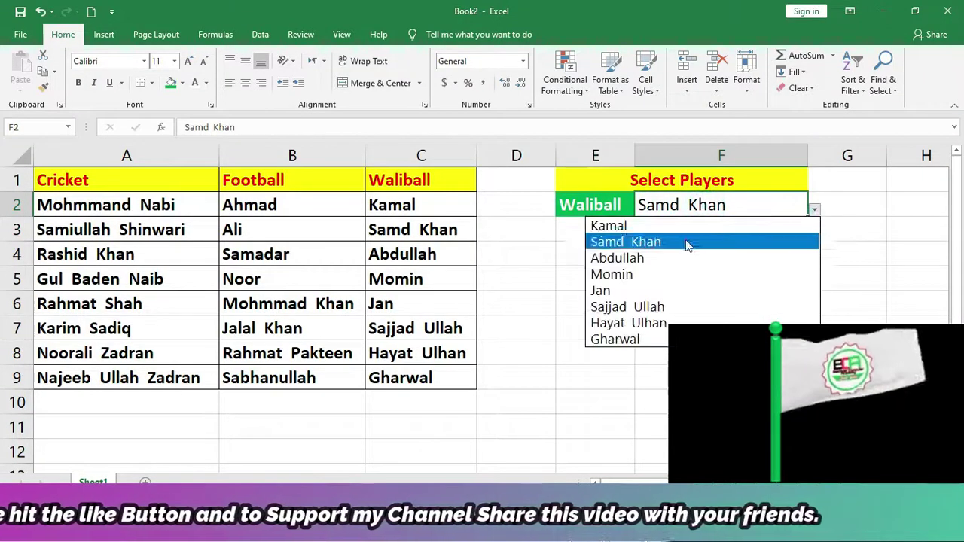
{"action": "left_click", "coordinate": [654, 235]}
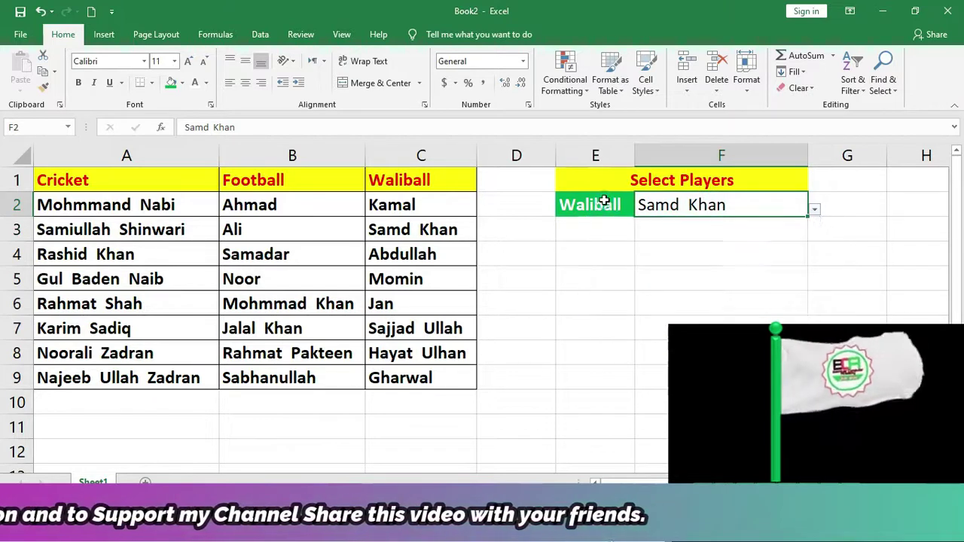
Choose Football in E2's dropdown and check the player options offered in F2.
{"action": "left_click", "coordinate": [618, 205]}
{"action": "left_click", "coordinate": [630, 214]}
{"action": "left_click", "coordinate": [569, 242]}
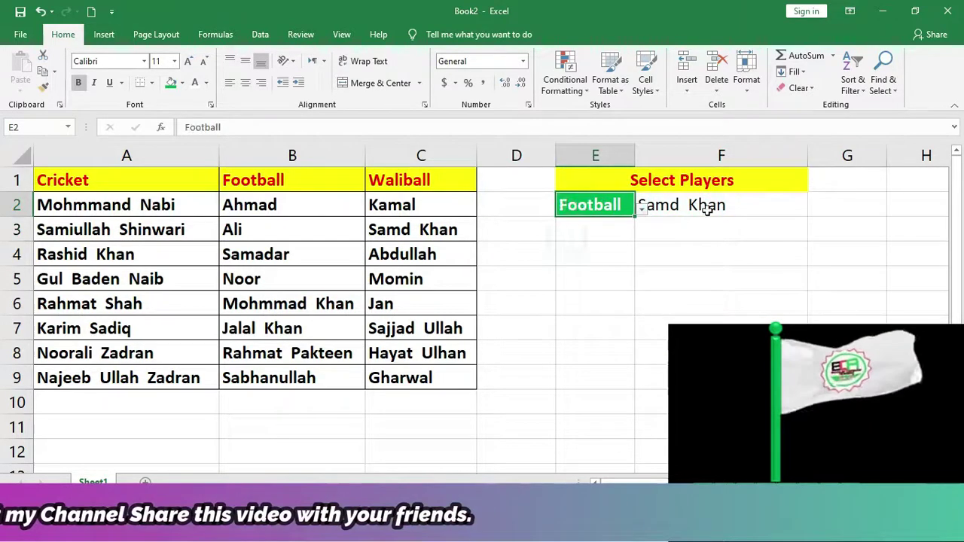
{"action": "left_click", "coordinate": [712, 206]}
{"action": "left_click", "coordinate": [814, 211]}
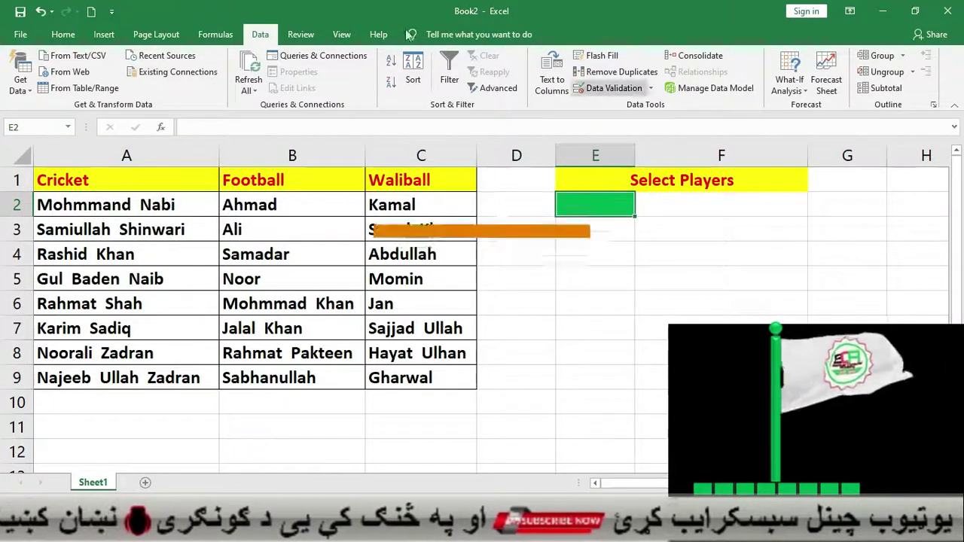
Apply List data validation to E2 with source =$A$1:$C$1 and check the resulting dropdown options.
{"action": "left_click", "coordinate": [624, 88]}
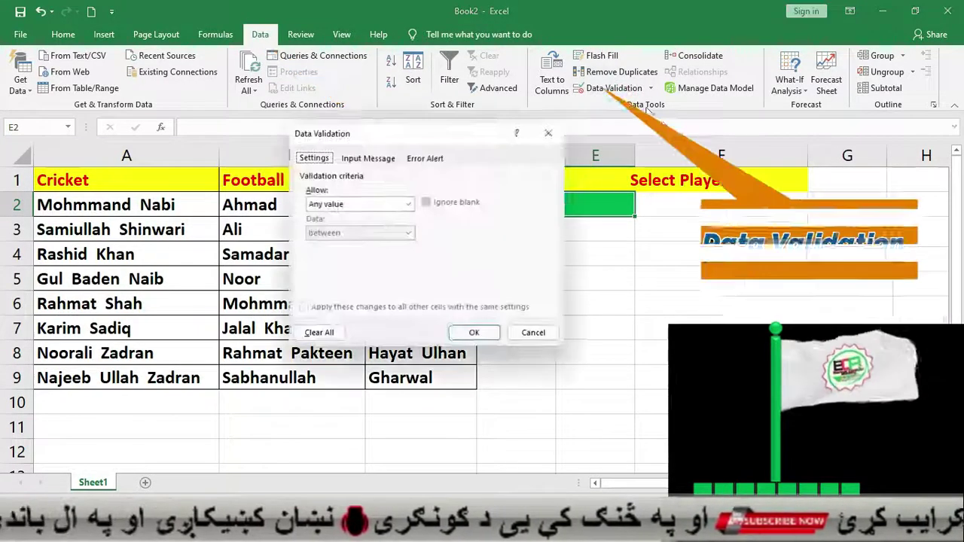
{"action": "left_click", "coordinate": [321, 204]}
{"action": "left_click", "coordinate": [322, 245]}
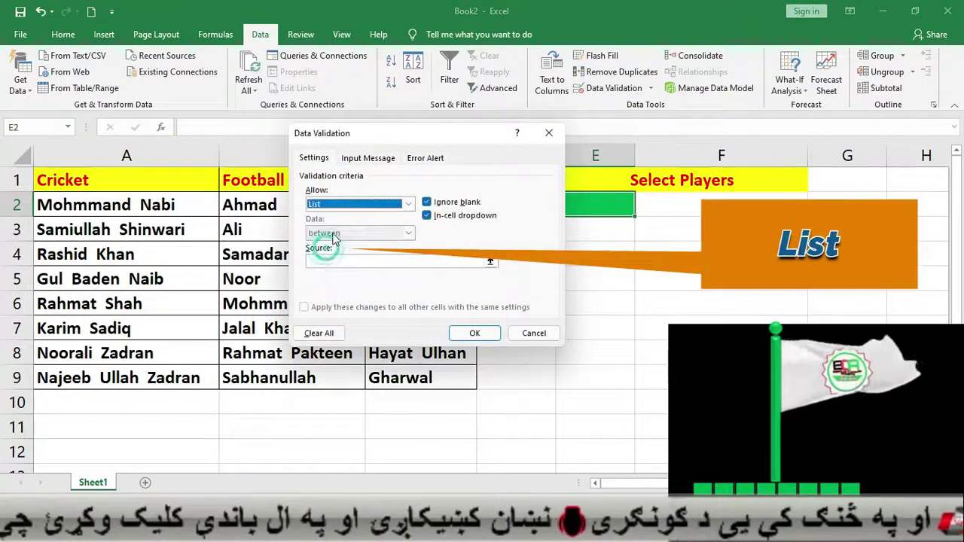
{"action": "mouse_move", "coordinate": [357, 134]}
{"action": "left_mouse_down"}
{"action": "mouse_move", "coordinate": [844, 145]}
{"action": "mouse_move", "coordinate": [767, 128]}
{"action": "left_mouse_up"}
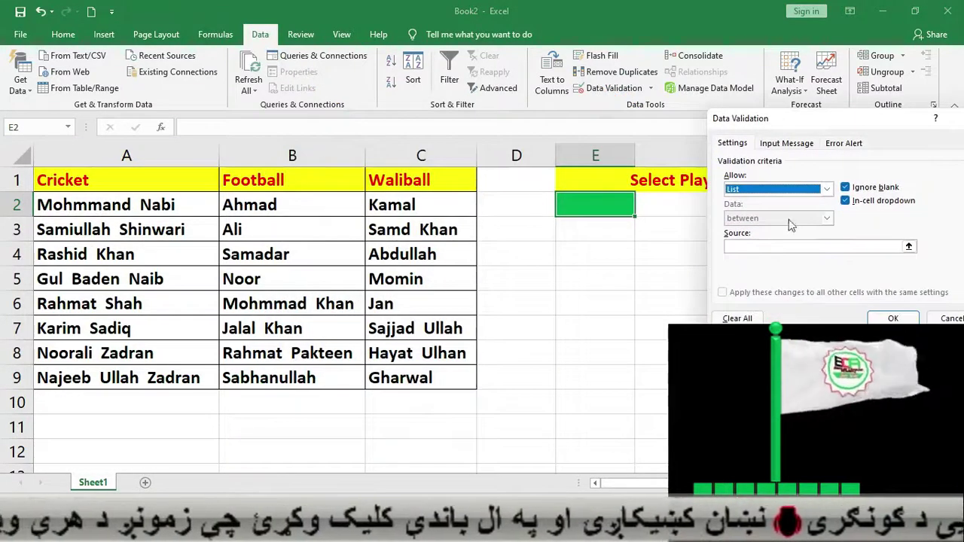
{"action": "left_click", "coordinate": [751, 248]}
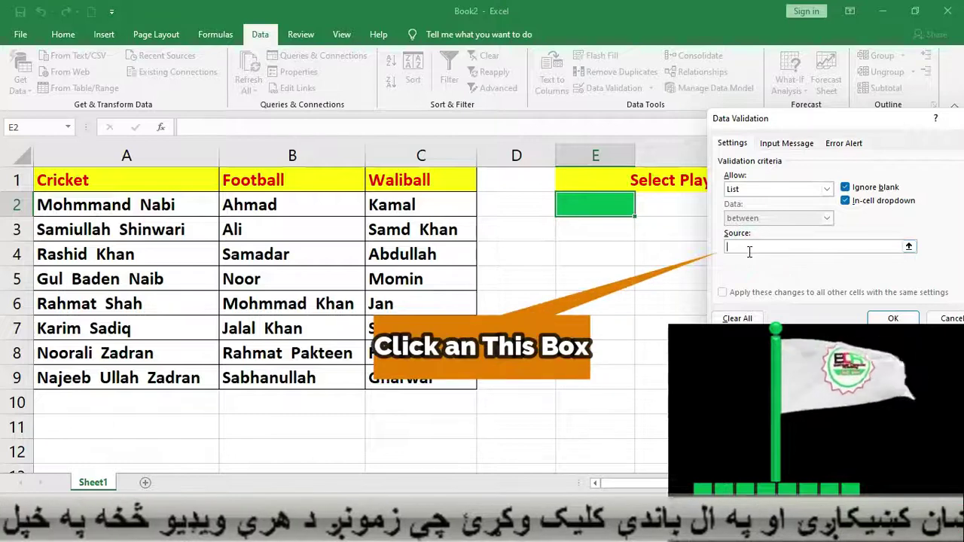
{"action": "left_click_drag", "start_coordinate": [198, 179], "coordinate": [460, 181]}
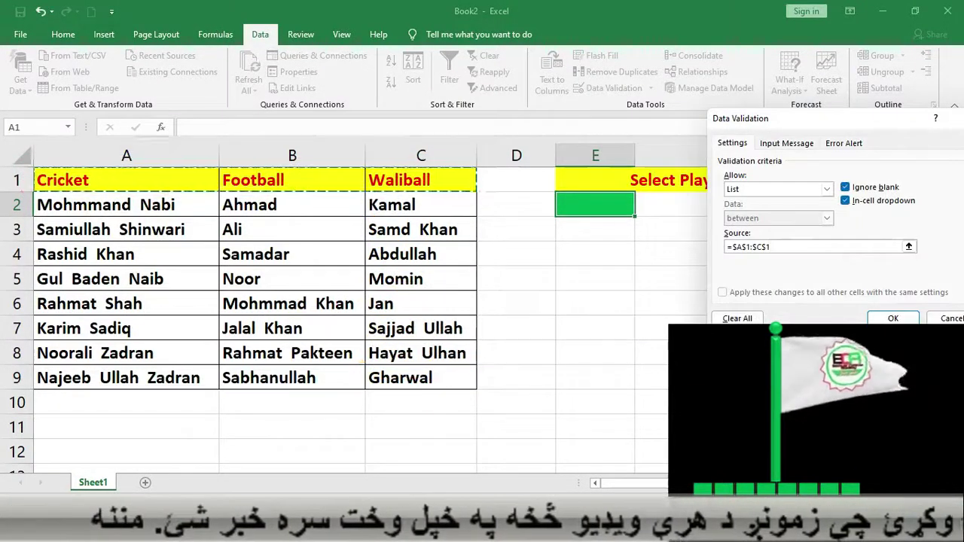
{"action": "key", "text": "Return"}
{"action": "left_click", "coordinate": [642, 210]}
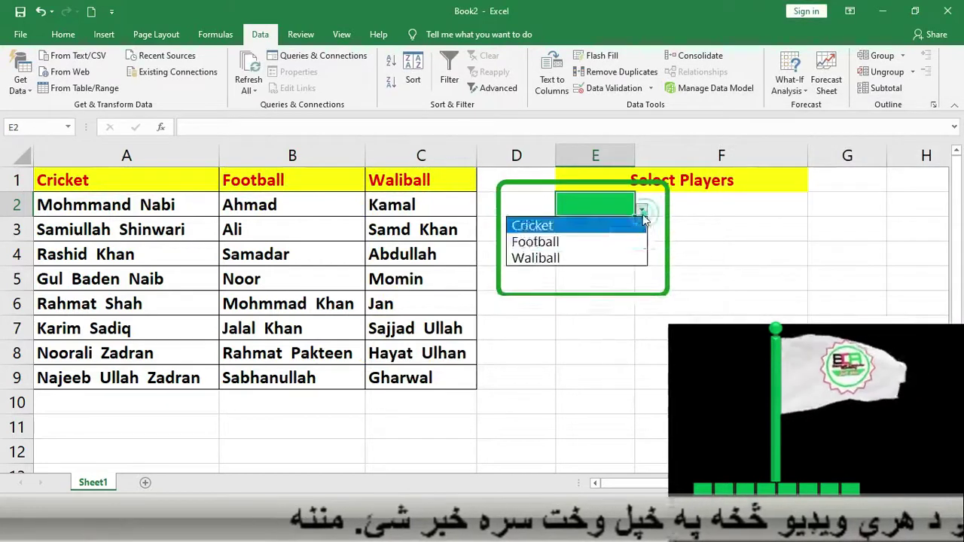
{"action": "left_click", "coordinate": [579, 283]}
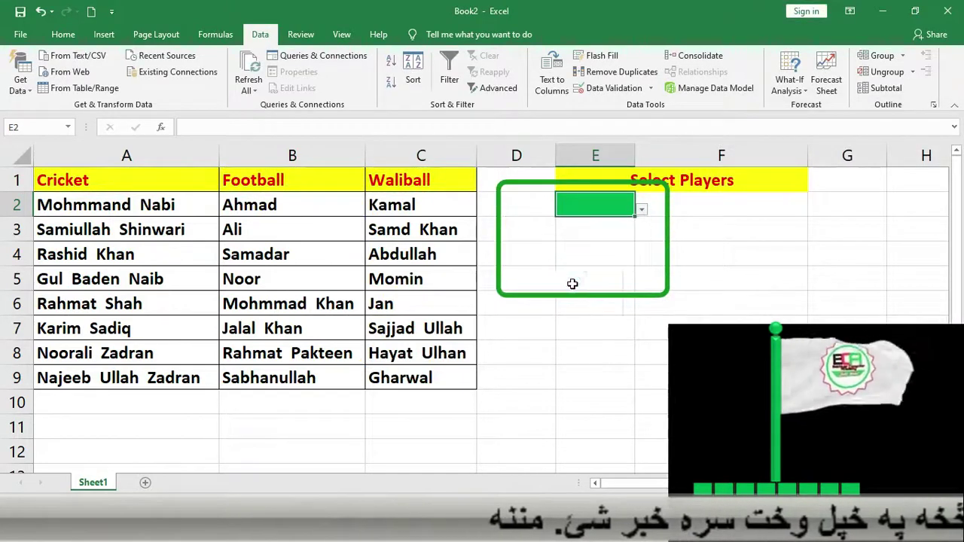
Create named ranges from the selection A1:C9, taking the names from the top row.
{"action": "left_click_drag", "start_coordinate": [134, 182], "coordinate": [405, 379]}
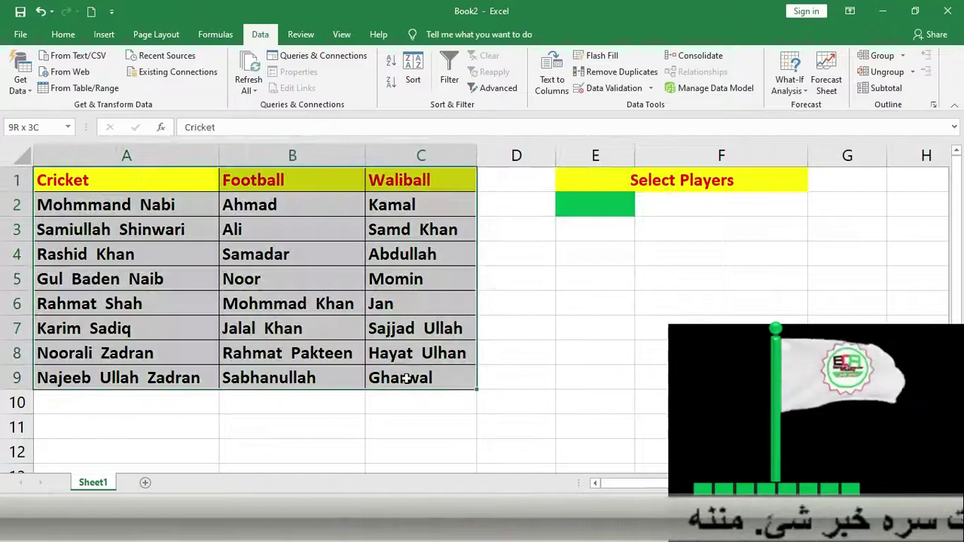
{"action": "left_click", "coordinate": [200, 38]}
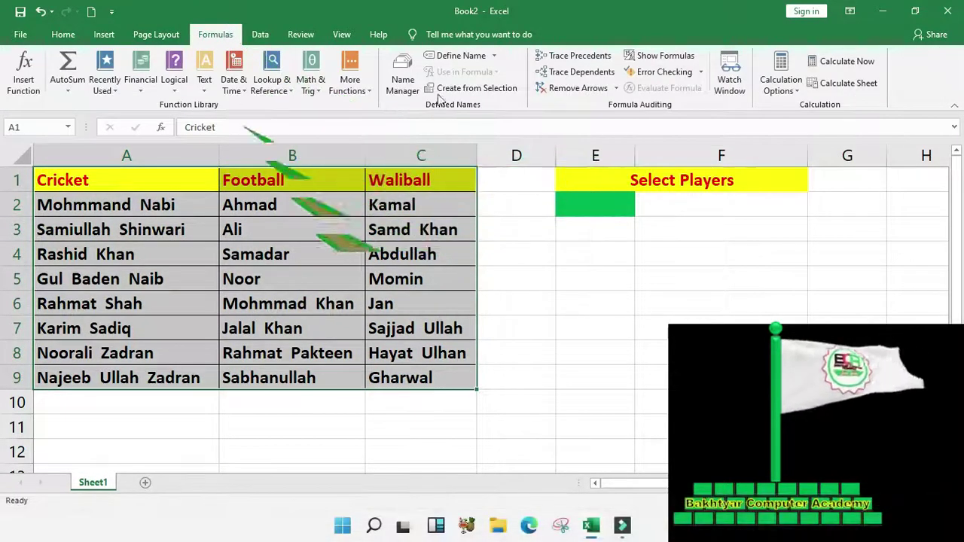
{"action": "left_click", "coordinate": [450, 88]}
{"action": "left_click_drag", "start_coordinate": [791, 173], "coordinate": [587, 204]}
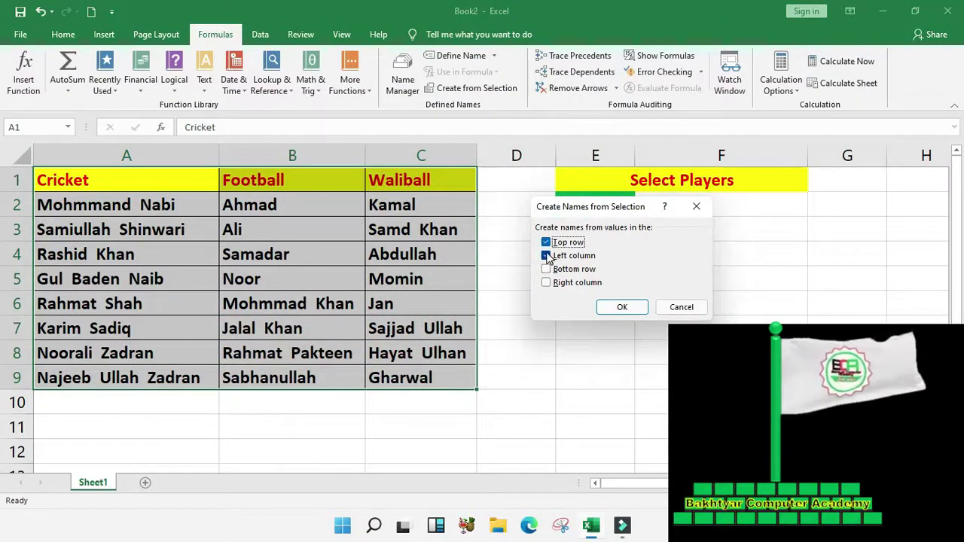
{"action": "left_click", "coordinate": [622, 308]}
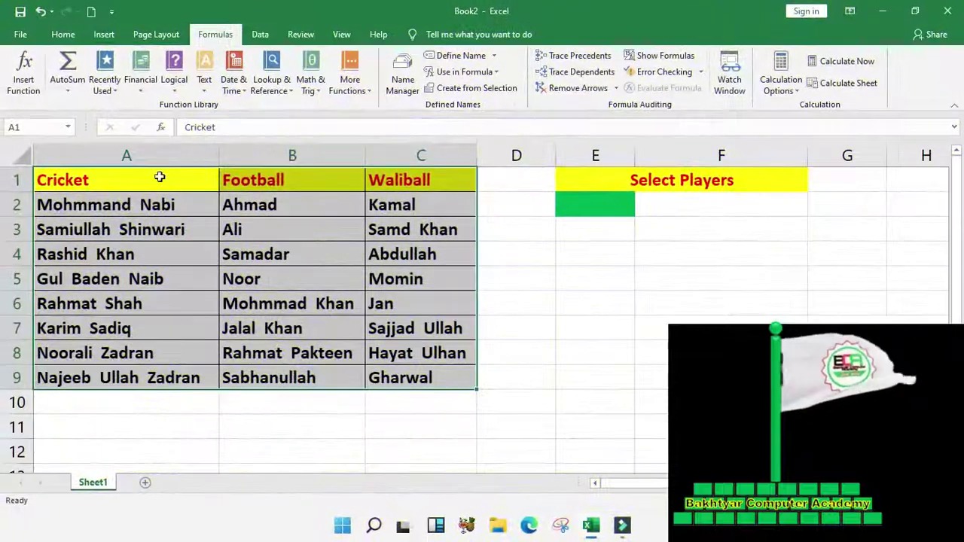
{"action": "left_click_drag", "start_coordinate": [159, 178], "coordinate": [165, 371]}
{"action": "left_click_drag", "start_coordinate": [287, 186], "coordinate": [288, 391]}
{"action": "left_click_drag", "start_coordinate": [414, 187], "coordinate": [437, 372]}
{"action": "left_click", "coordinate": [674, 265]}
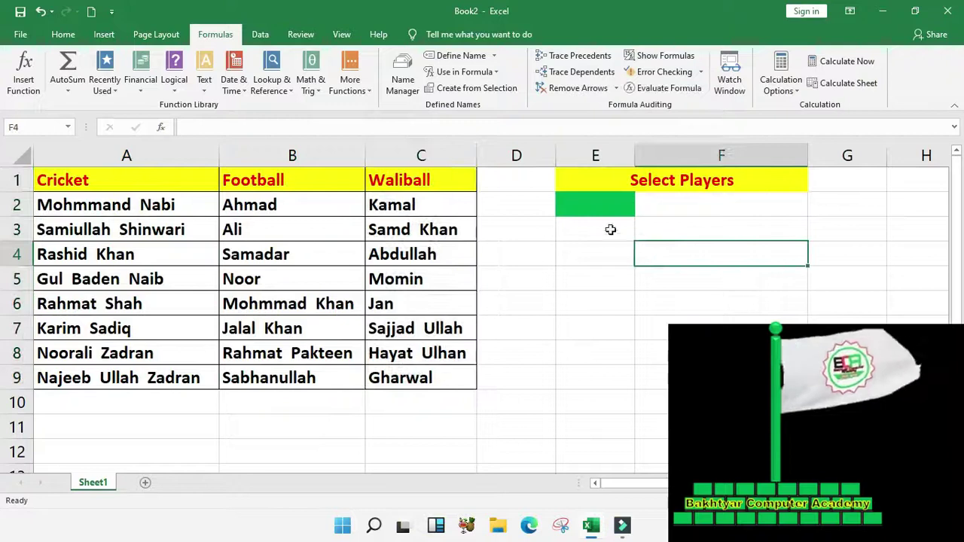
{"action": "left_click_drag", "start_coordinate": [171, 187], "coordinate": [397, 378]}
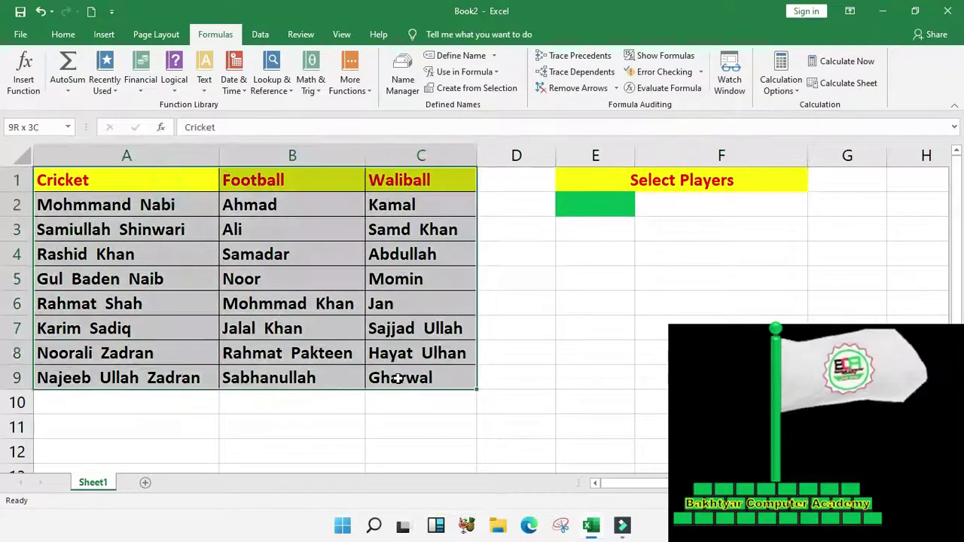
Choose Football from the dropdown in E2.
{"action": "left_click", "coordinate": [629, 210]}
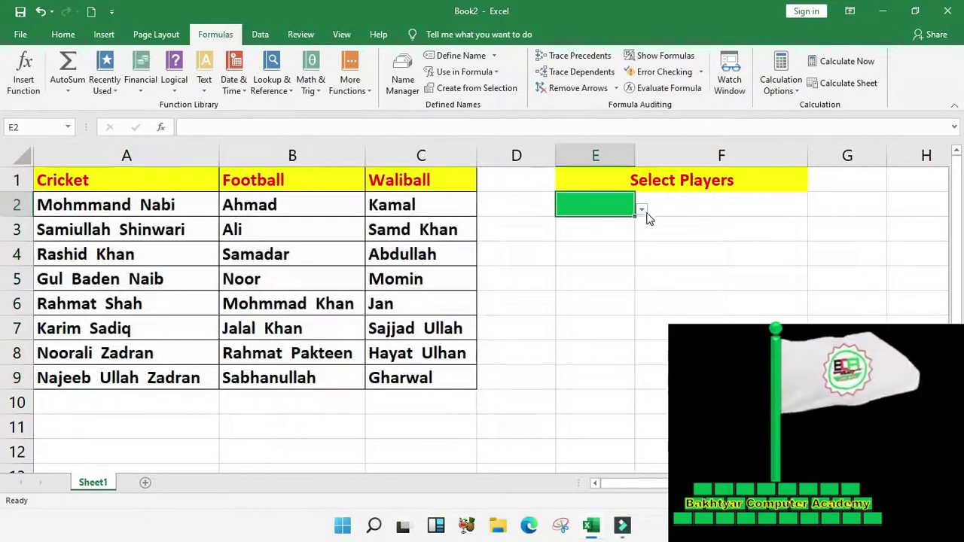
{"action": "left_click", "coordinate": [642, 210]}
{"action": "left_click", "coordinate": [587, 240]}
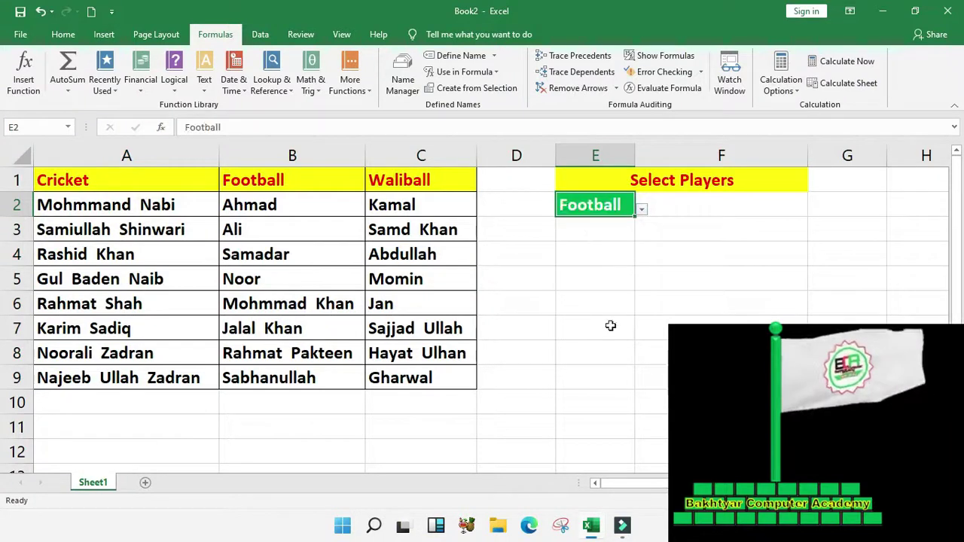
Enter the formula =INDIRECT(E2) in cell F2.
{"action": "left_click", "coordinate": [694, 200]}
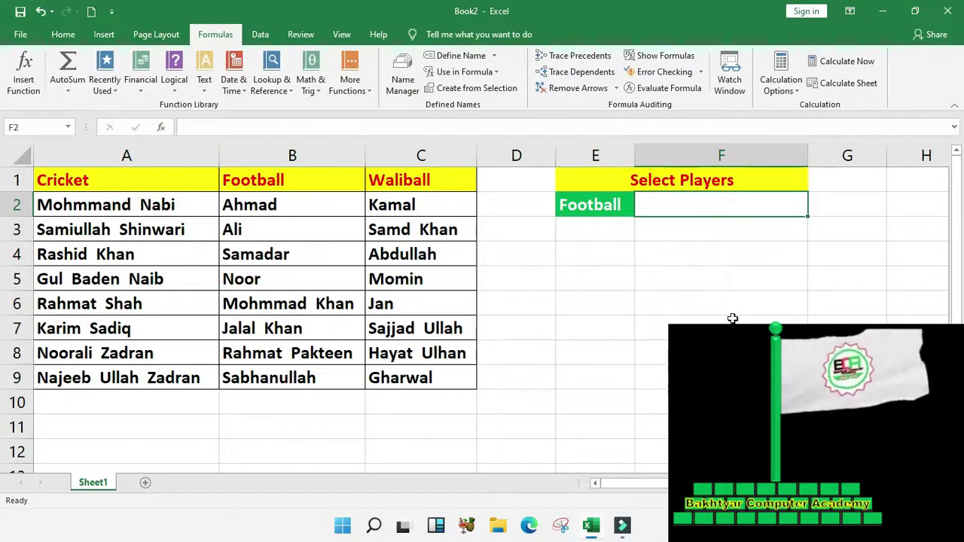
{"action": "type", "text": "="}
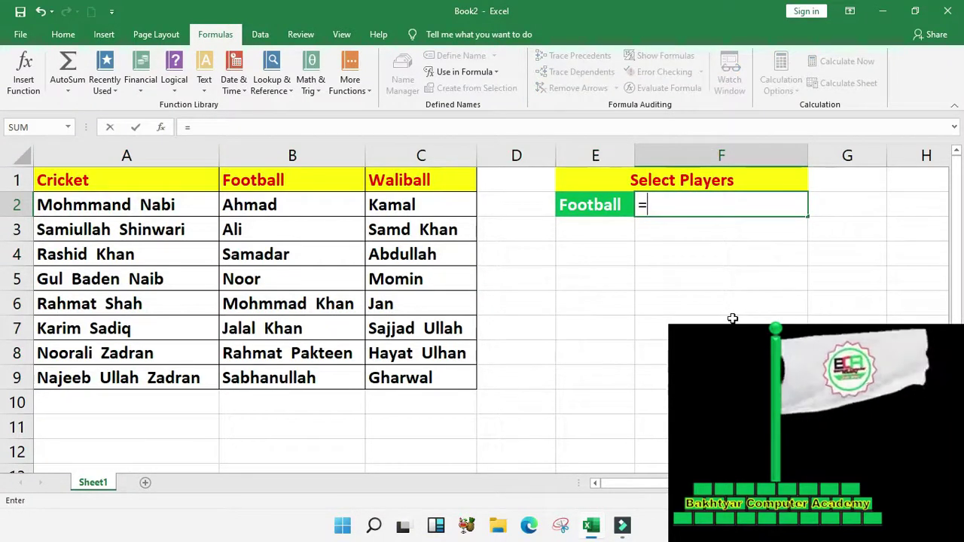
{"action": "type", "text": "indir"}
{"action": "key", "text": "Tab"}
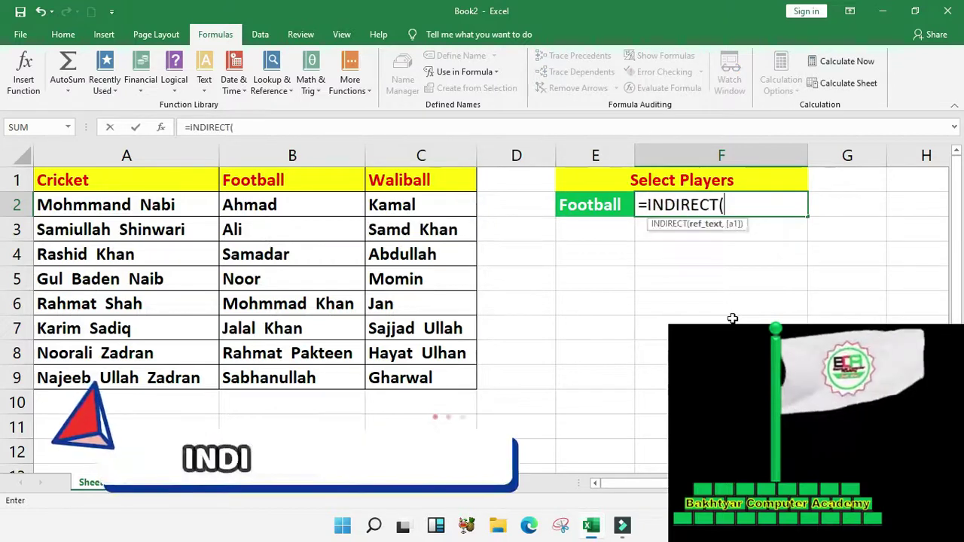
{"action": "key", "text": "Return"}
Compare the sport chosen in E2 and the first Football player in B2 with F2's formula result.
{"action": "left_click", "coordinate": [602, 205]}
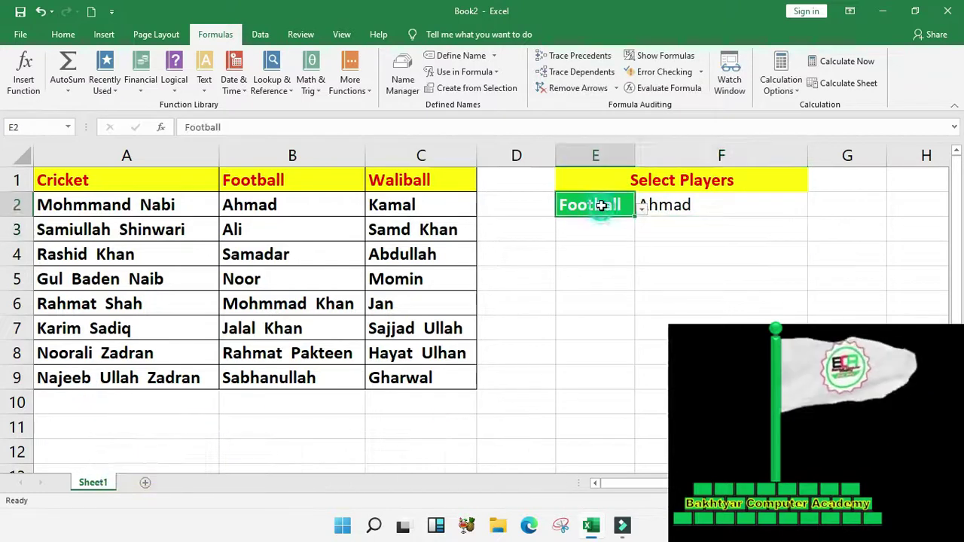
{"action": "left_click", "coordinate": [282, 206]}
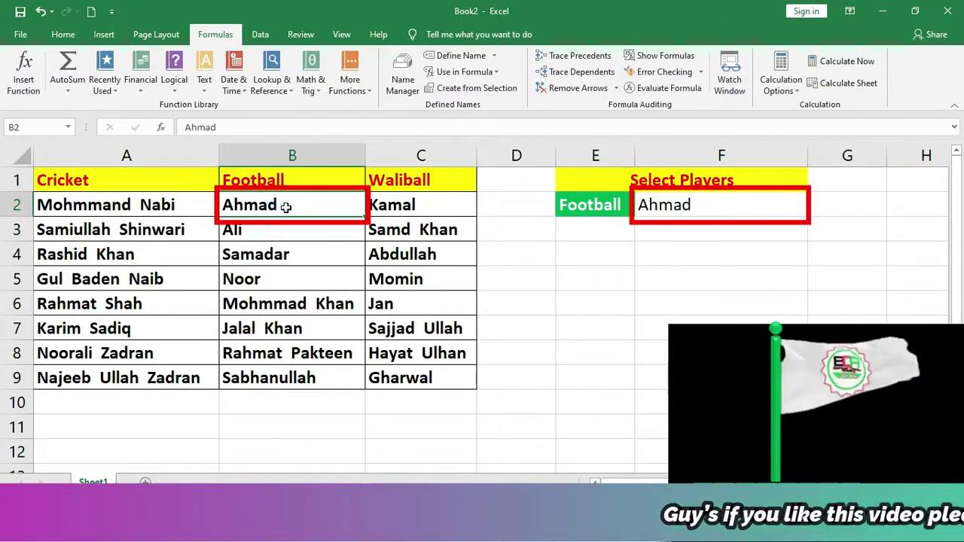
{"action": "left_click", "coordinate": [642, 205]}
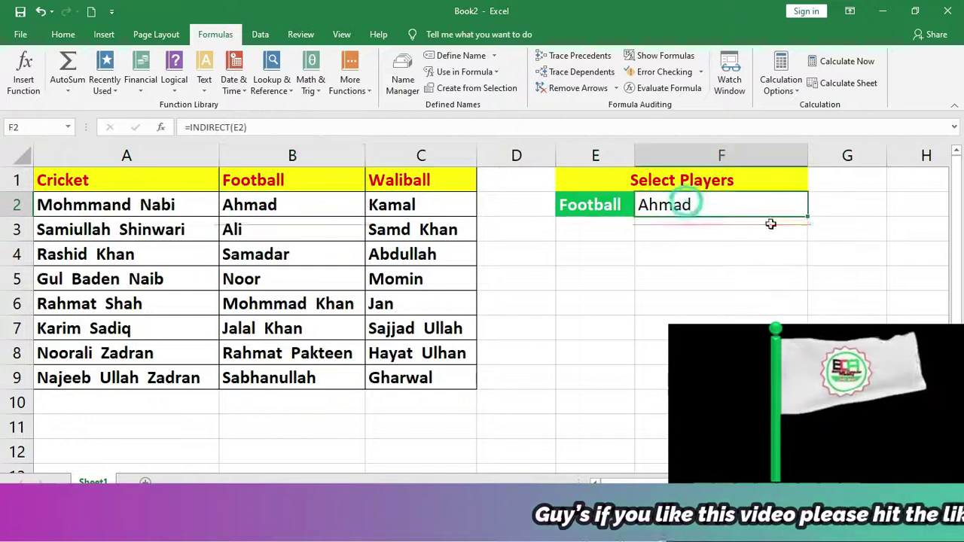
Choose Cricket from the dropdown in E2 to test the INDIRECT formula in F2.
{"action": "left_click", "coordinate": [625, 205]}
{"action": "left_click", "coordinate": [641, 211]}
{"action": "left_click", "coordinate": [575, 226]}
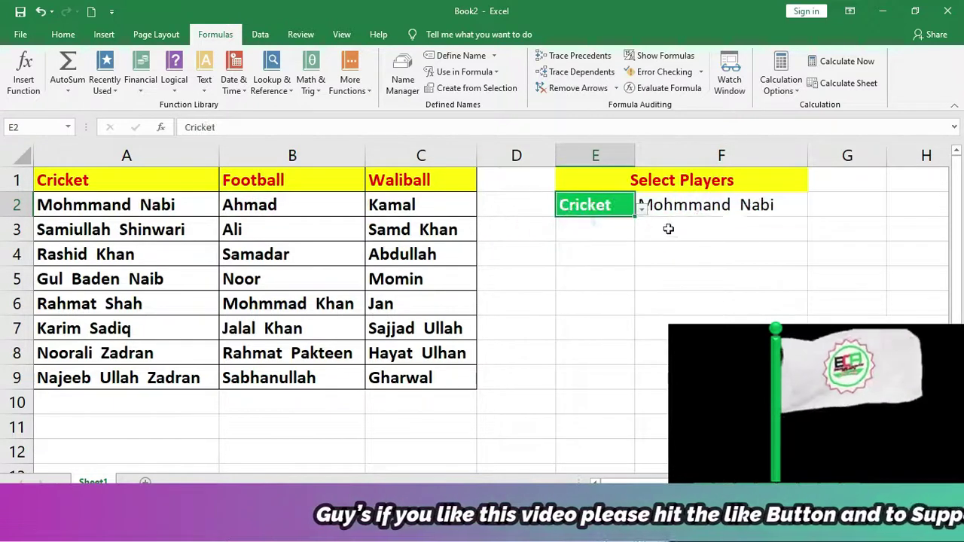
Choose Waliball in E2 and compare F2's formula result with the first Waliball player in C2.
{"action": "left_click", "coordinate": [641, 211]}
{"action": "left_click", "coordinate": [578, 260]}
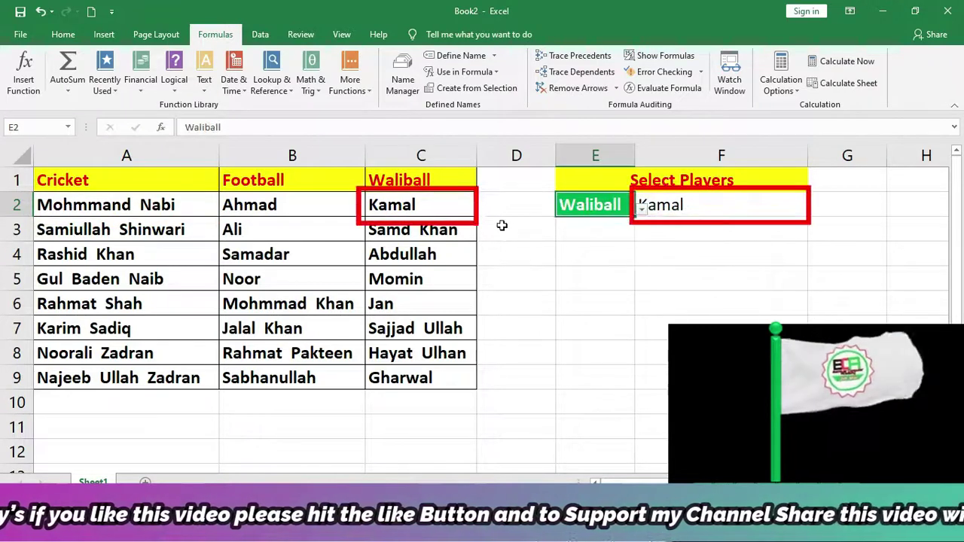
{"action": "left_click", "coordinate": [405, 205]}
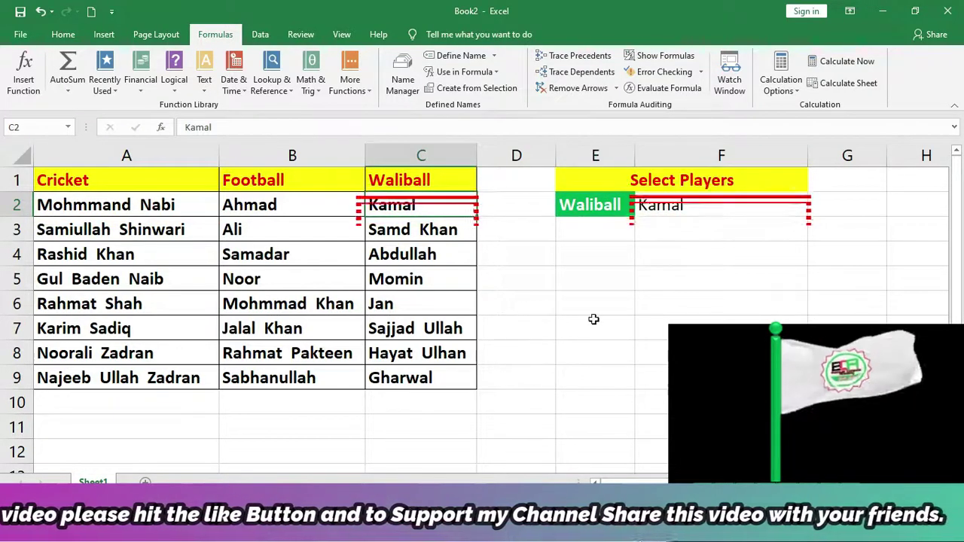
{"action": "left_click", "coordinate": [636, 214]}
{"action": "left_click", "coordinate": [630, 207]}
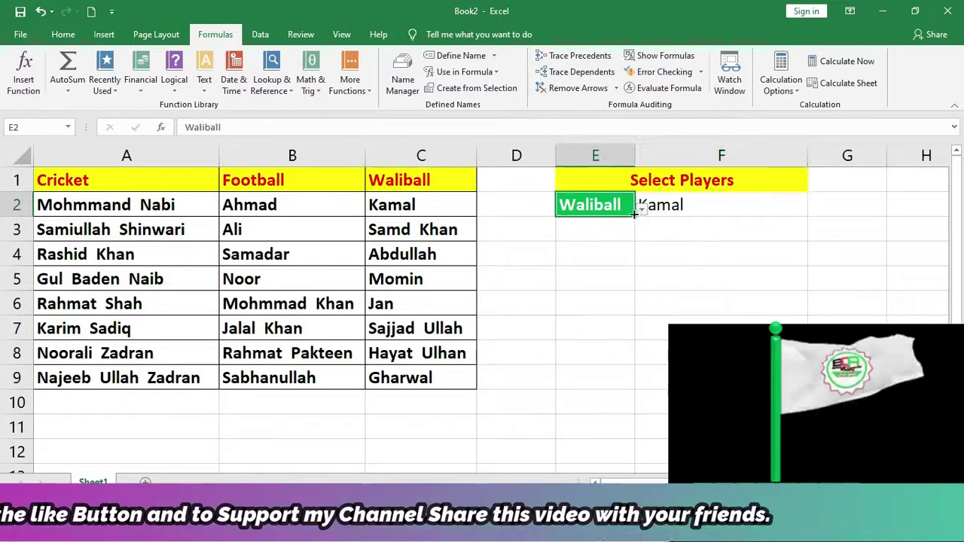
{"action": "left_click", "coordinate": [641, 209]}
{"action": "left_click", "coordinate": [691, 202]}
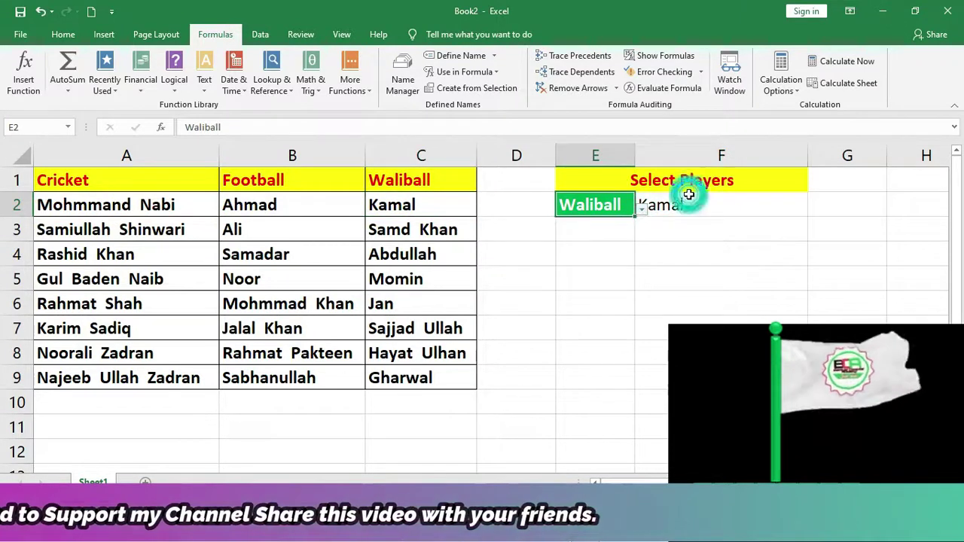
Cut the formula text =INDIRECT(E2) out of cell F2, leaving the cell empty.
{"action": "double_click", "coordinate": [727, 206]}
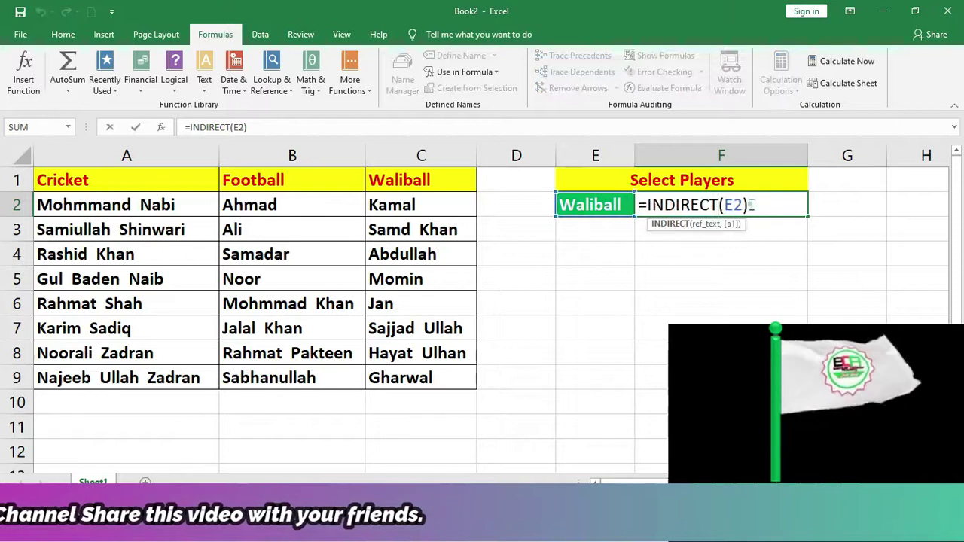
{"action": "right_click", "coordinate": [652, 210]}
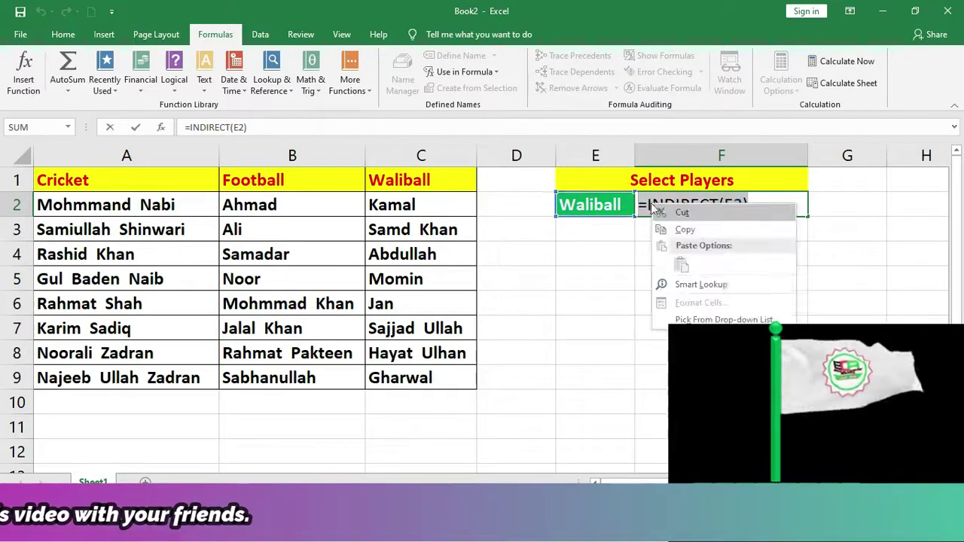
{"action": "left_click", "coordinate": [702, 216]}
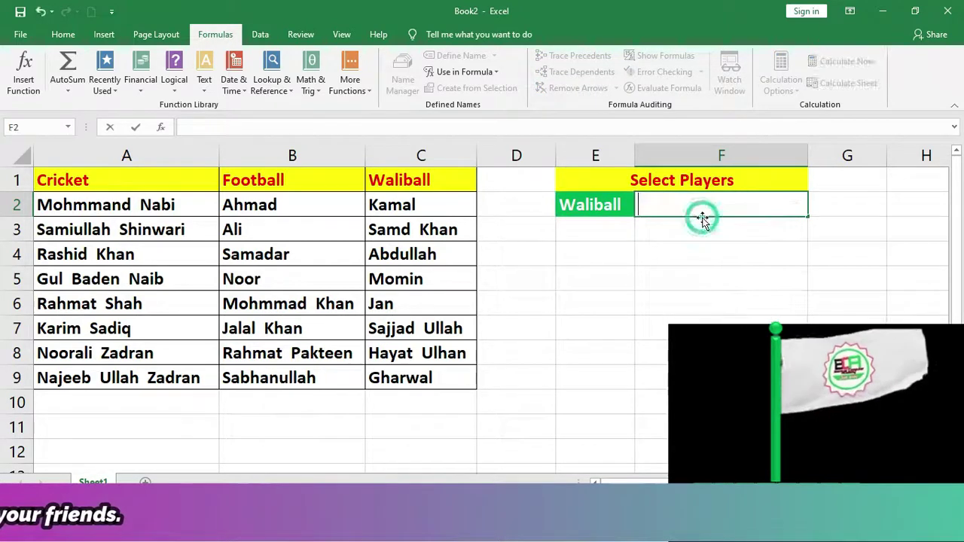
{"action": "left_click", "coordinate": [701, 258]}
{"action": "left_click", "coordinate": [678, 205]}
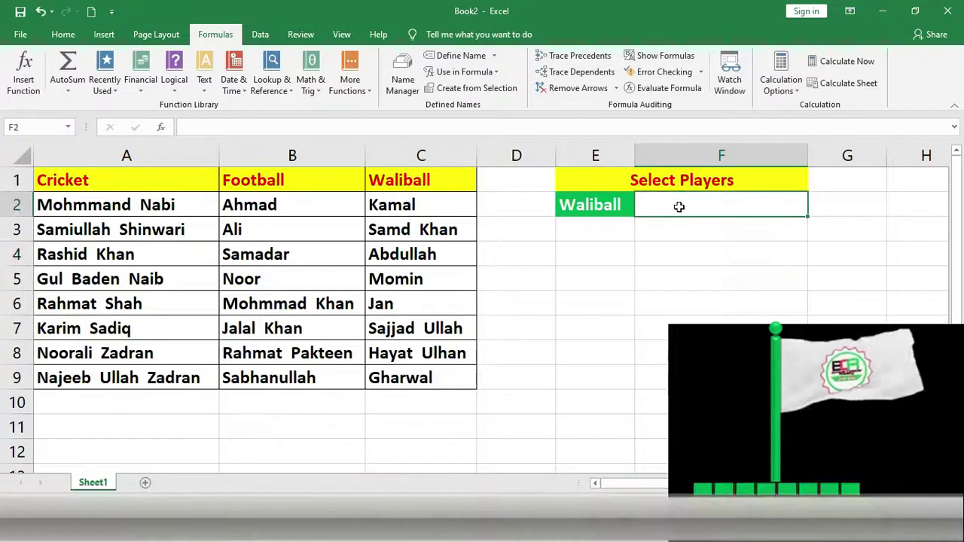
{"action": "left_click", "coordinate": [882, 231]}
{"action": "left_click", "coordinate": [558, 177]}
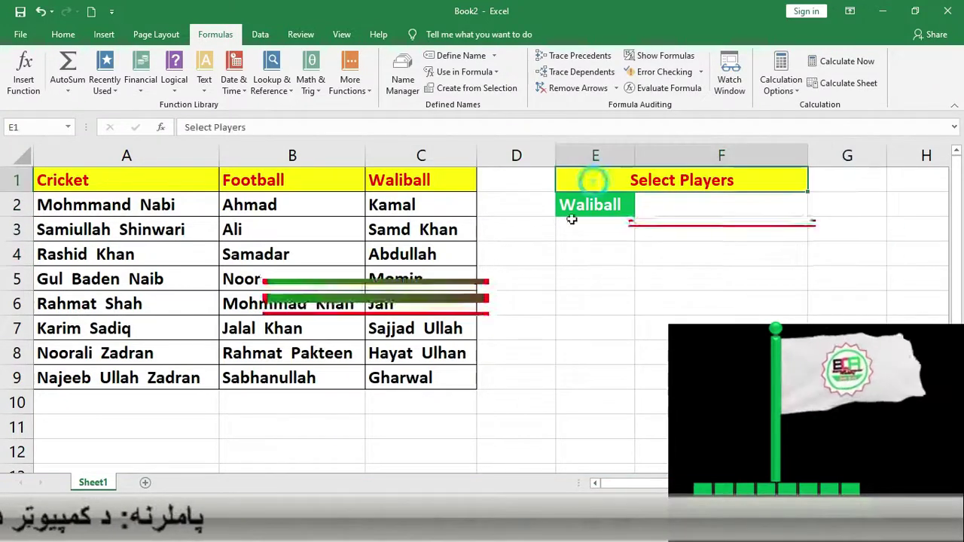
{"action": "left_click", "coordinate": [441, 179]}
{"action": "key", "text": "Down"}
{"action": "key", "text": "Down"}
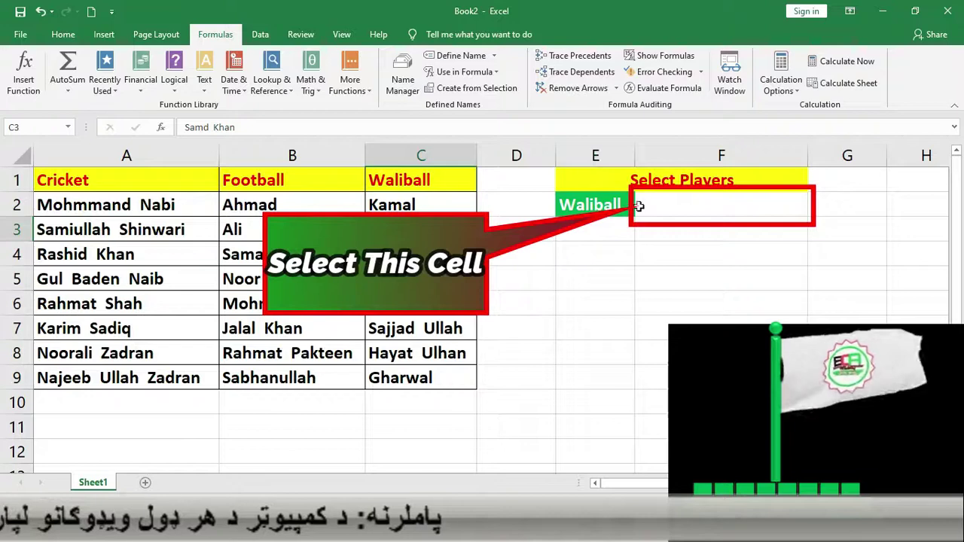
Add data validation to F2 that allows a List with the source =INDIRECT(E2).
{"action": "left_click", "coordinate": [668, 206]}
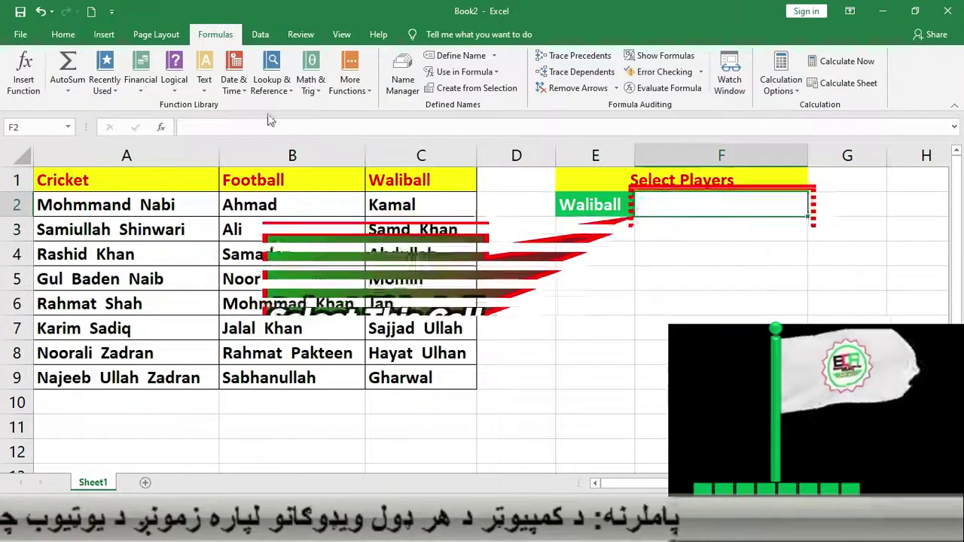
{"action": "left_click", "coordinate": [260, 33]}
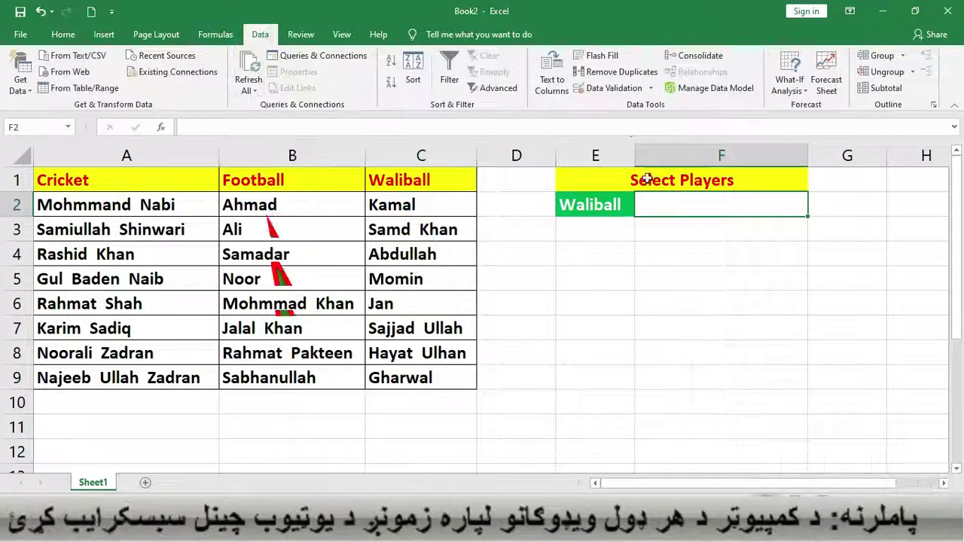
{"action": "left_click", "coordinate": [612, 89]}
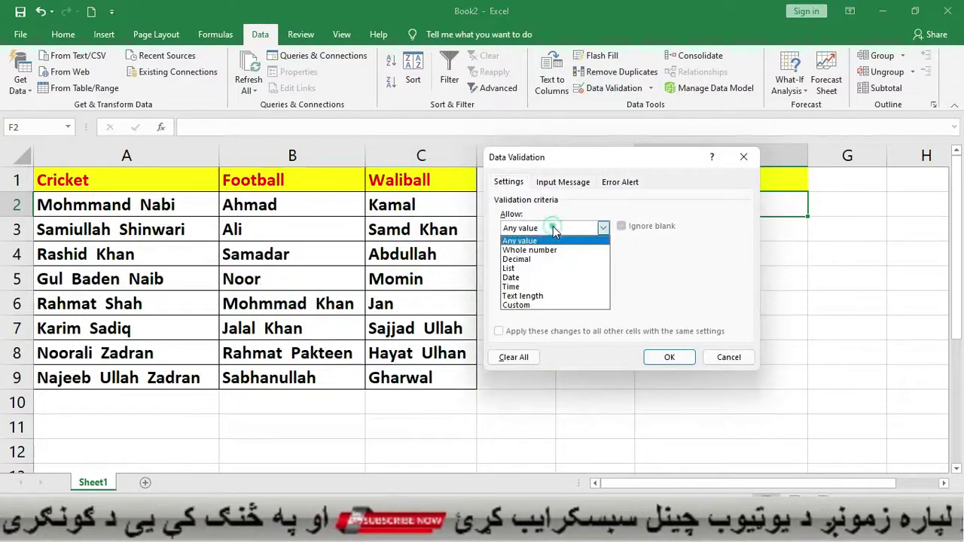
{"action": "left_click", "coordinate": [509, 269]}
{"action": "left_click_drag", "start_coordinate": [553, 157], "coordinate": [343, 93]}
{"action": "left_click", "coordinate": [331, 219]}
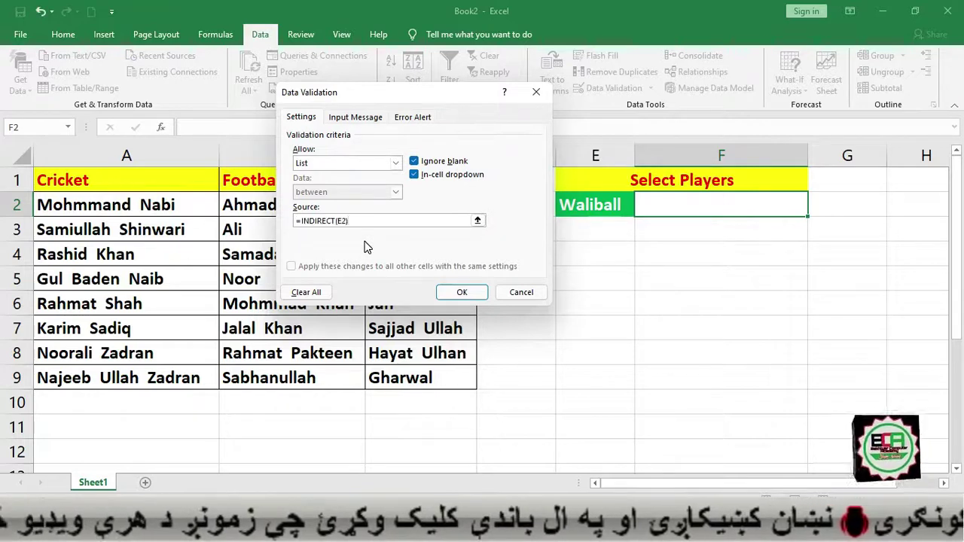
{"action": "left_click_drag", "start_coordinate": [400, 105], "coordinate": [737, 235]}
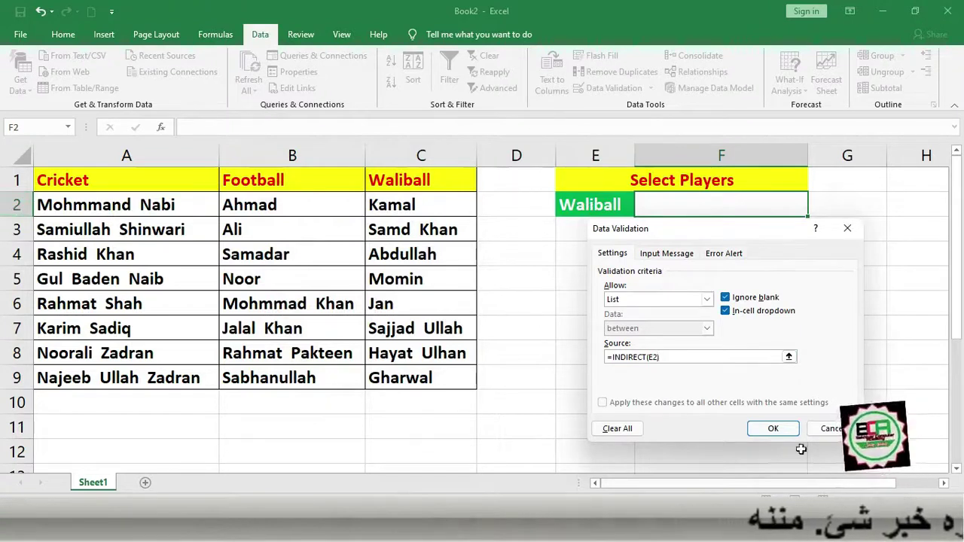
{"action": "left_click", "coordinate": [774, 429]}
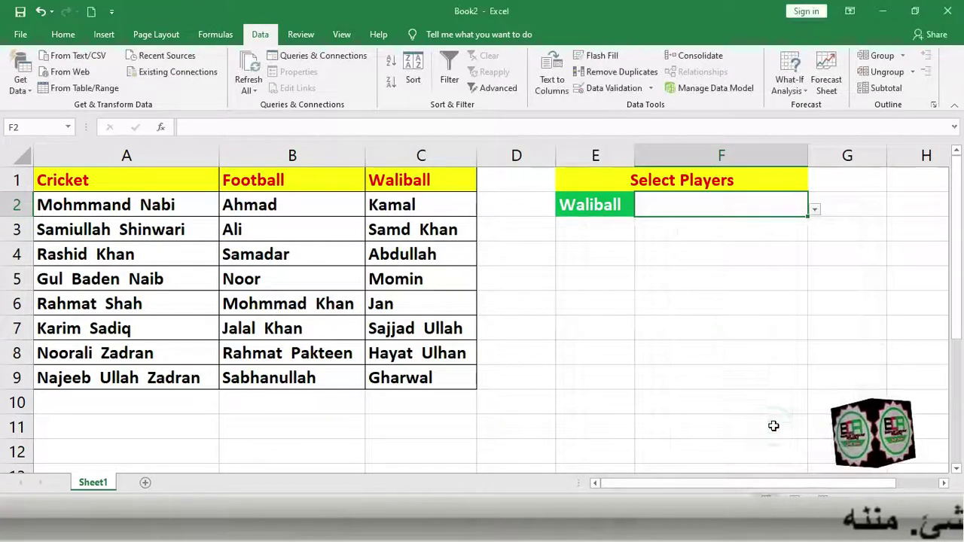
Check the players offered in F2's dropdown for Waliball, and again with Cricket chosen in E2.
{"action": "left_click", "coordinate": [815, 211]}
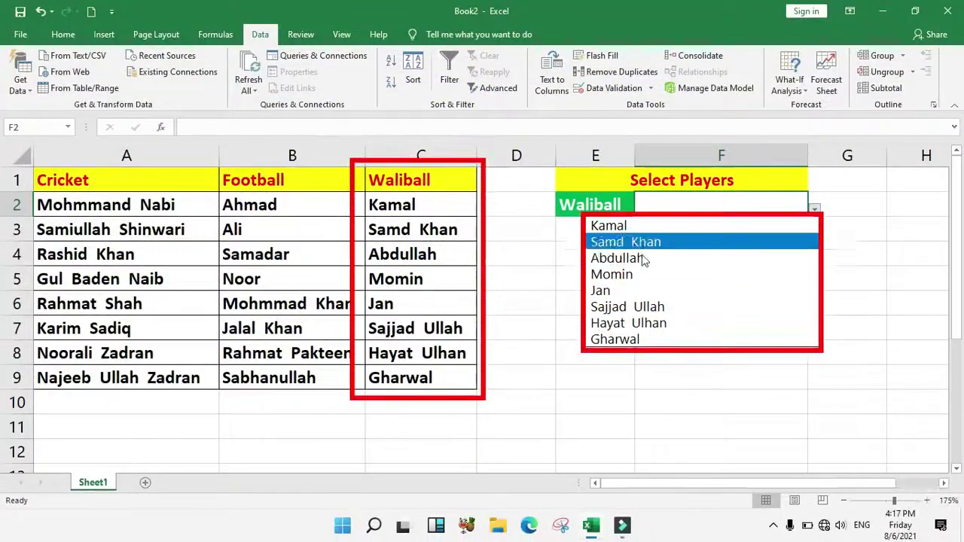
{"action": "left_click", "coordinate": [586, 201]}
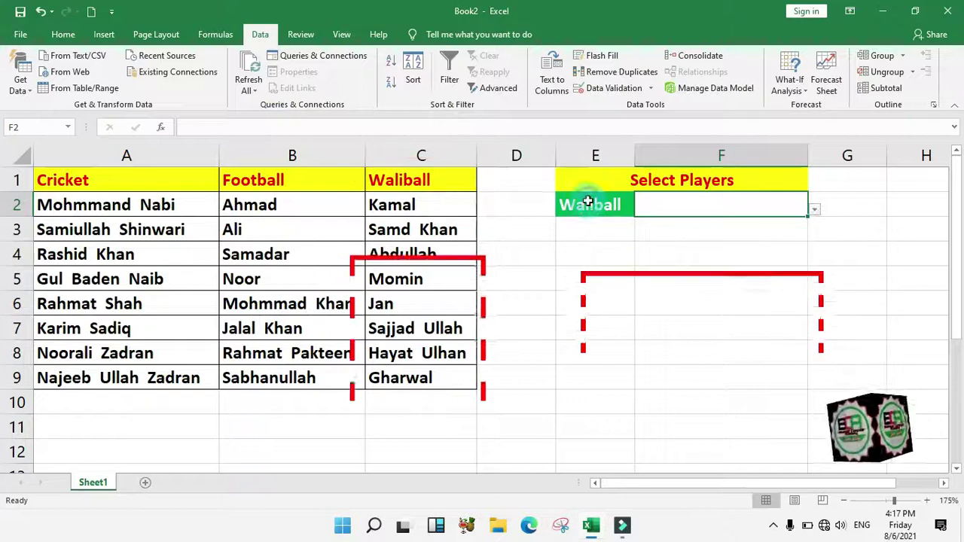
{"action": "left_click", "coordinate": [642, 211]}
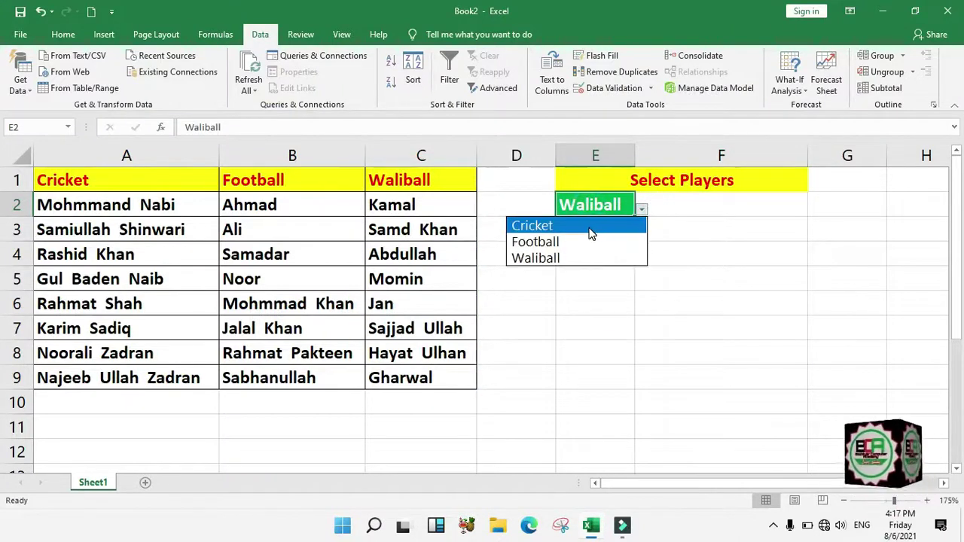
{"action": "left_click", "coordinate": [589, 228]}
{"action": "left_click", "coordinate": [750, 213]}
{"action": "left_click", "coordinate": [813, 208]}
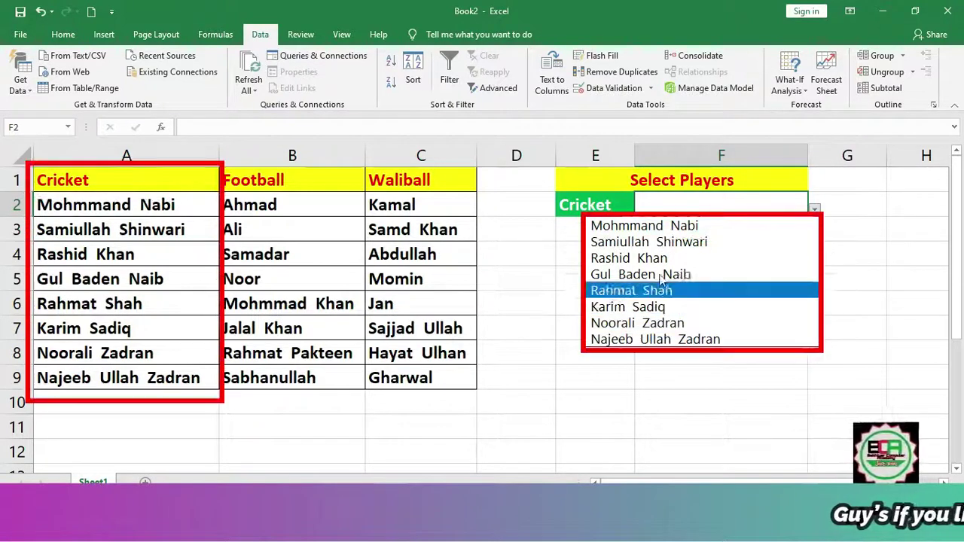
Choose Football in E2 and check the players offered in F2's dropdown.
{"action": "left_click", "coordinate": [605, 207]}
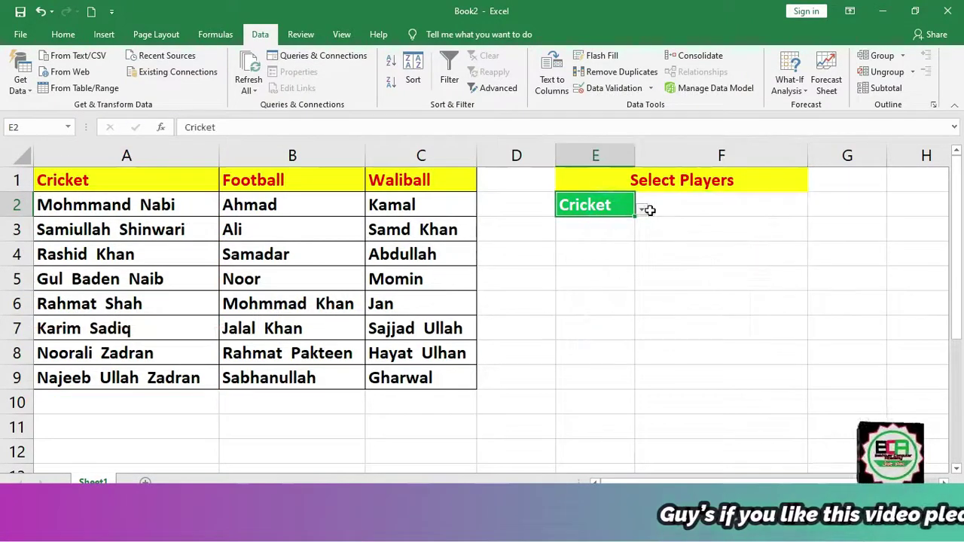
{"action": "left_click", "coordinate": [642, 210]}
{"action": "left_click", "coordinate": [535, 242]}
{"action": "left_click", "coordinate": [766, 211]}
{"action": "left_click", "coordinate": [814, 209]}
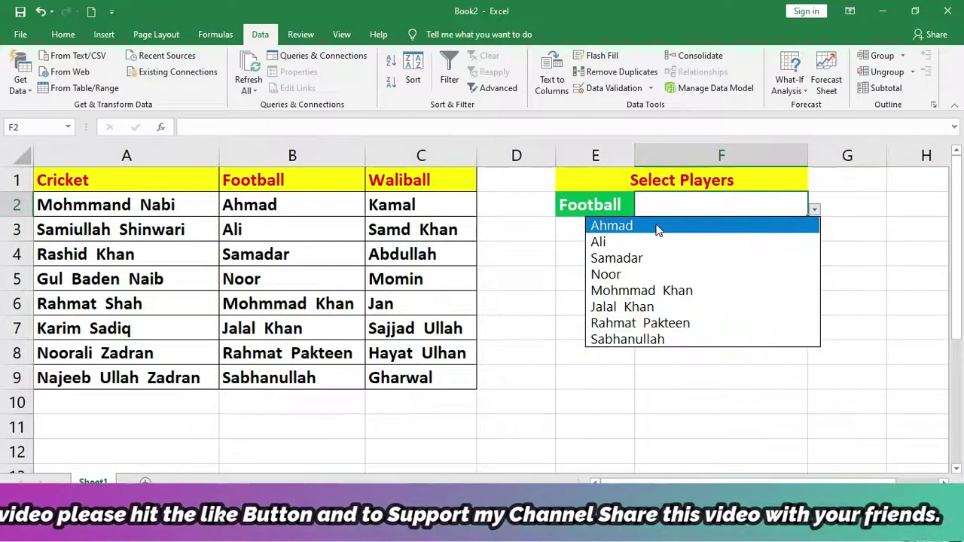
Set E2 back to Cricket and view F2's player list without choosing a player.
{"action": "left_click", "coordinate": [580, 206]}
{"action": "left_click", "coordinate": [642, 213]}
{"action": "left_click", "coordinate": [586, 225]}
{"action": "left_click", "coordinate": [795, 209]}
{"action": "left_click", "coordinate": [815, 208]}
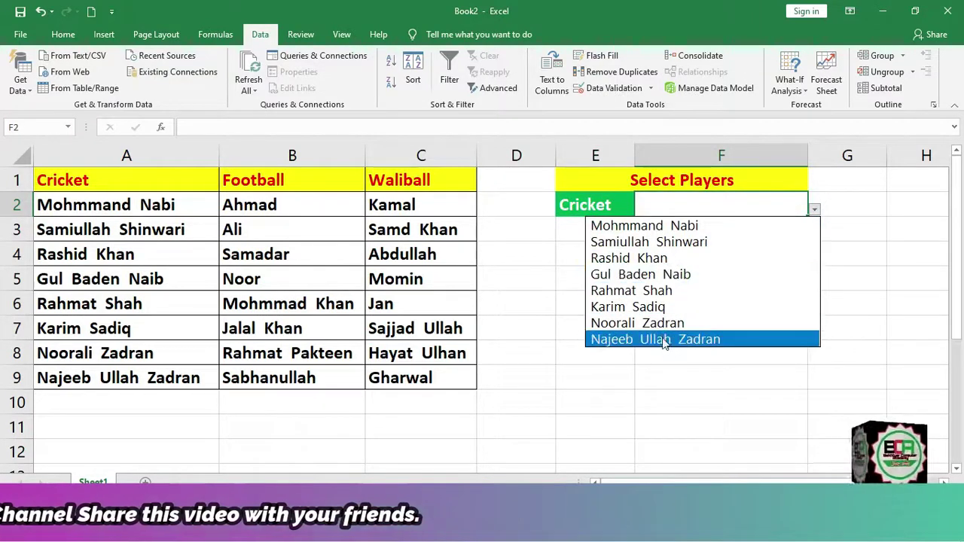
{"action": "left_click", "coordinate": [677, 203]}
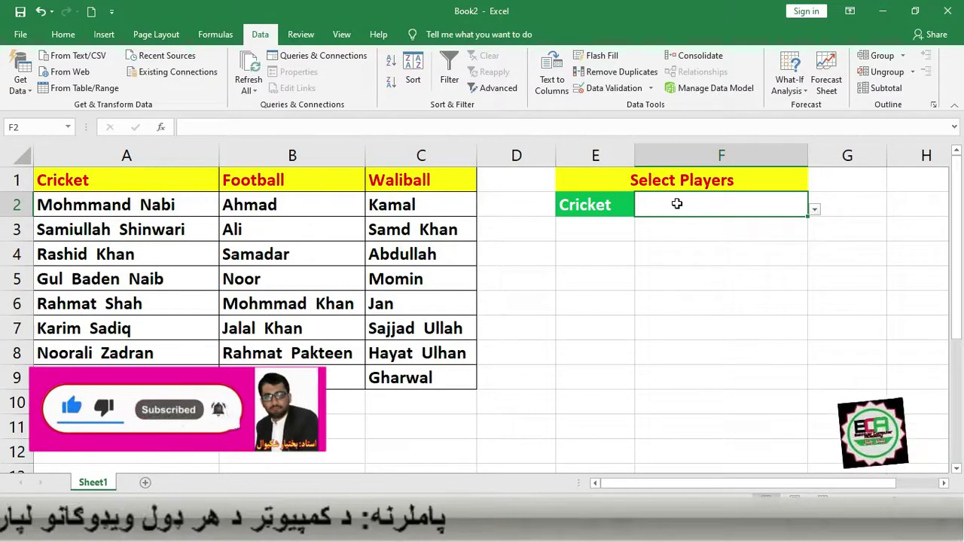
Highlight the Cricket, Football and Waliball columns one after another to review the source lists.
{"action": "mouse_move", "coordinate": [86, 180]}
{"action": "left_mouse_down"}
{"action": "mouse_move", "coordinate": [86, 378]}
{"action": "mouse_move", "coordinate": [125, 369]}
{"action": "left_mouse_up"}
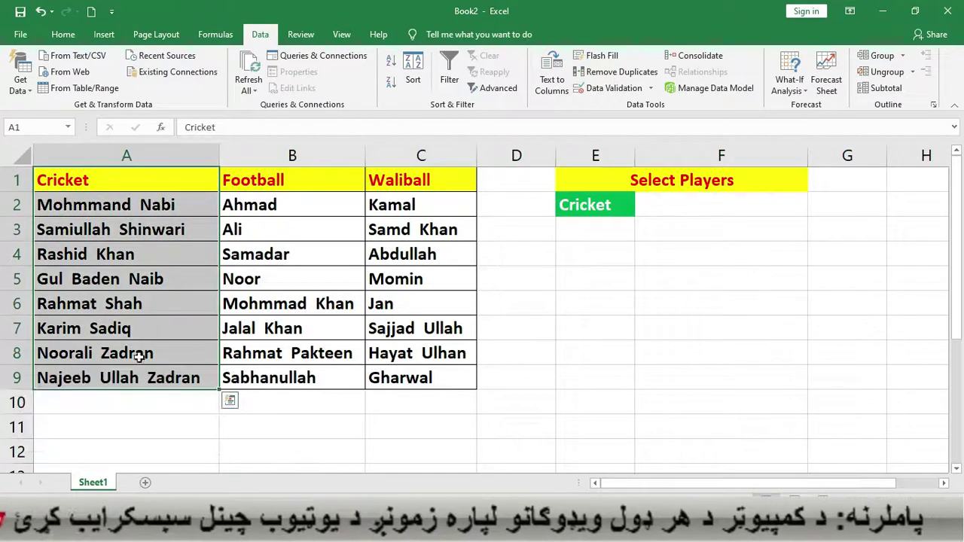
{"action": "left_click_drag", "start_coordinate": [87, 181], "coordinate": [98, 381]}
{"action": "left_click_drag", "start_coordinate": [247, 181], "coordinate": [260, 380]}
{"action": "left_click_drag", "start_coordinate": [398, 180], "coordinate": [398, 388]}
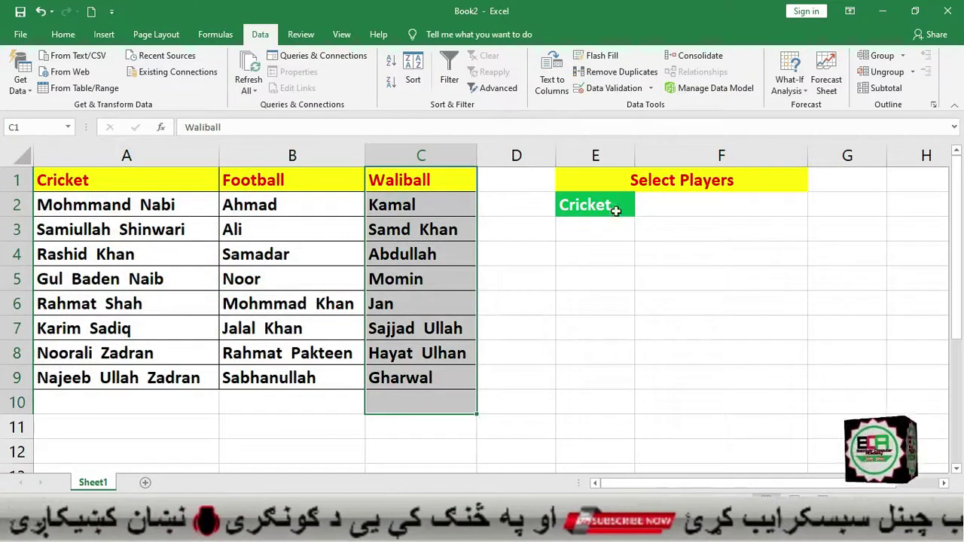
Review the sport options in E2's dropdown and the player options in F2's dropdown without choosing anything.
{"action": "left_click", "coordinate": [613, 207]}
{"action": "left_click", "coordinate": [642, 209]}
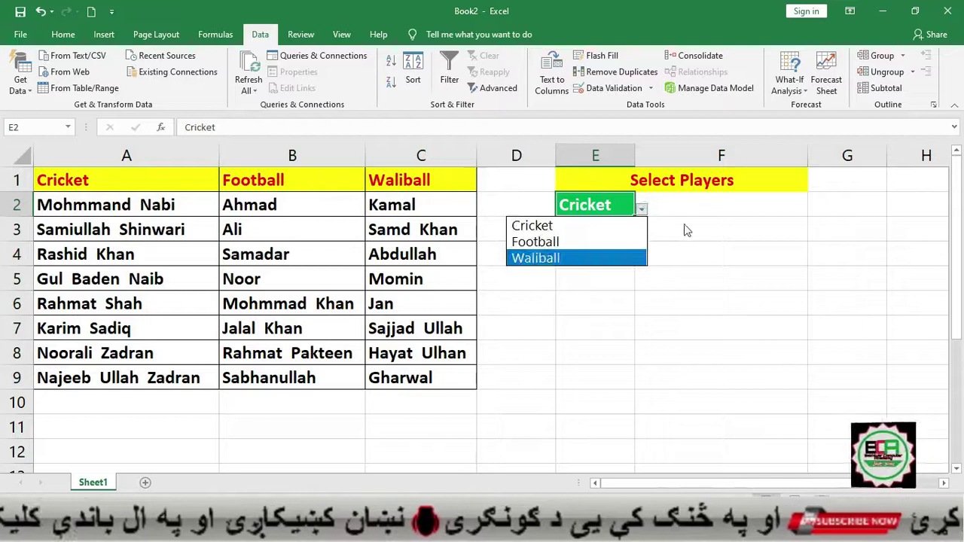
{"action": "left_click", "coordinate": [683, 201]}
{"action": "left_click", "coordinate": [721, 208]}
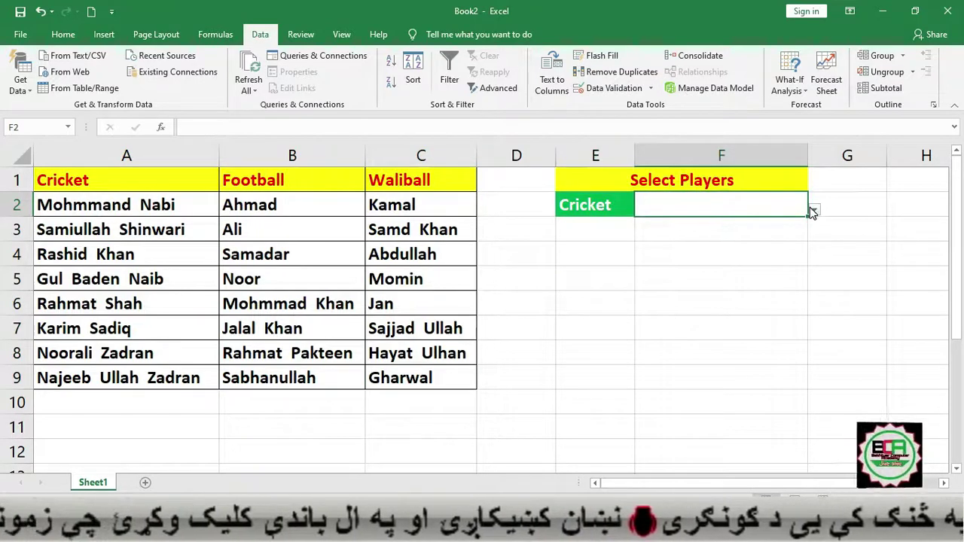
{"action": "left_click", "coordinate": [815, 210]}
{"action": "left_click", "coordinate": [731, 205]}
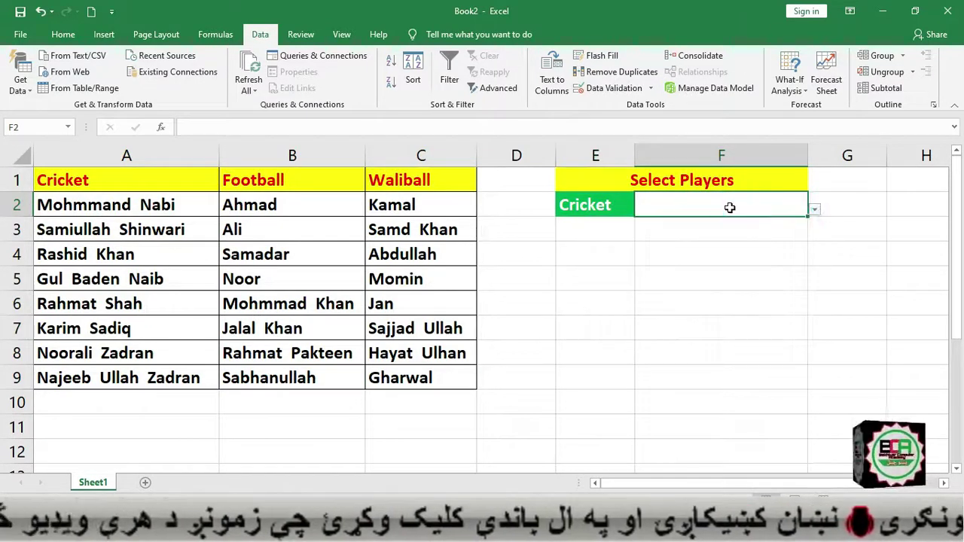